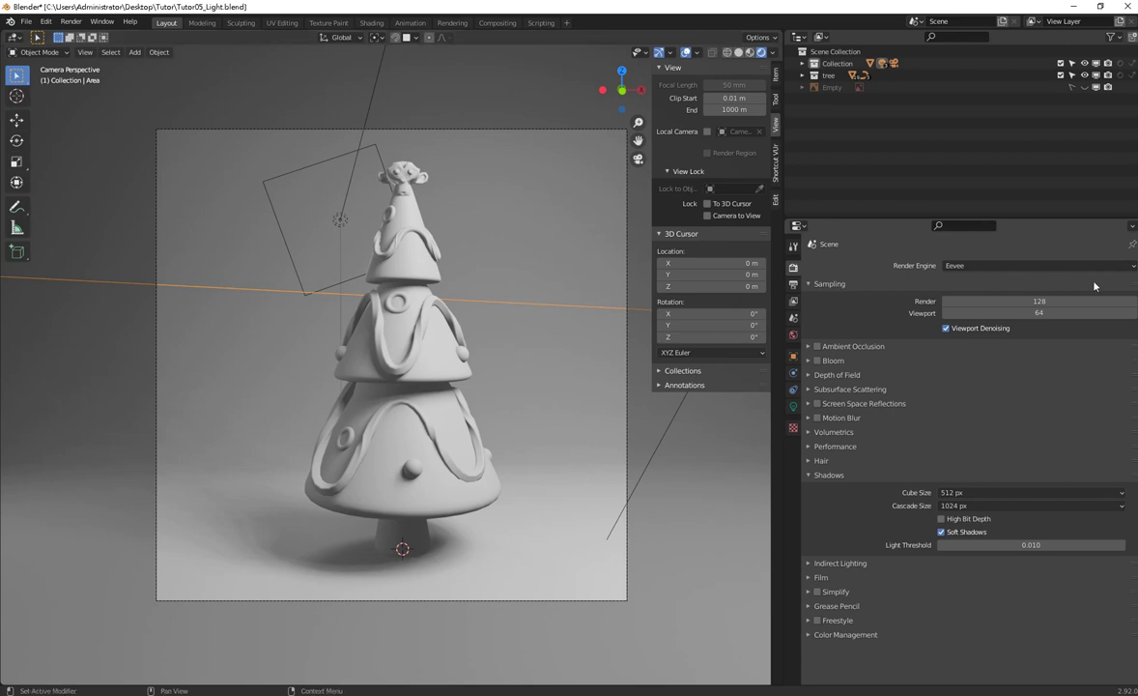
Step: Enter 32 render samples and 16 viewport samples in the Eevee Sampling panel
{"action": "left_click", "coordinate": [1056, 299]}
{"action": "type", "text": "32"}
{"action": "key", "text": "Return"}
{"action": "left_click", "coordinate": [1045, 312]}
{"action": "type", "text": "16"}
{"action": "key", "text": "Return"}
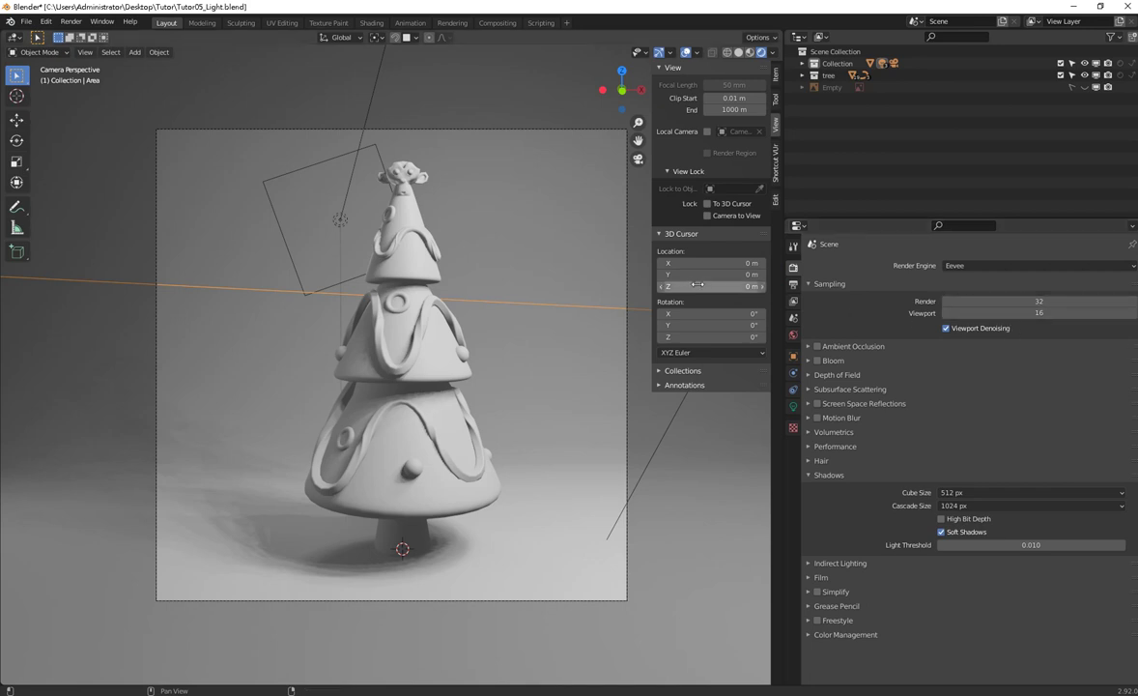
Step: Hide the Area and Area.001 lights in the Outliner and select Light
{"action": "left_click", "coordinate": [338, 220]}
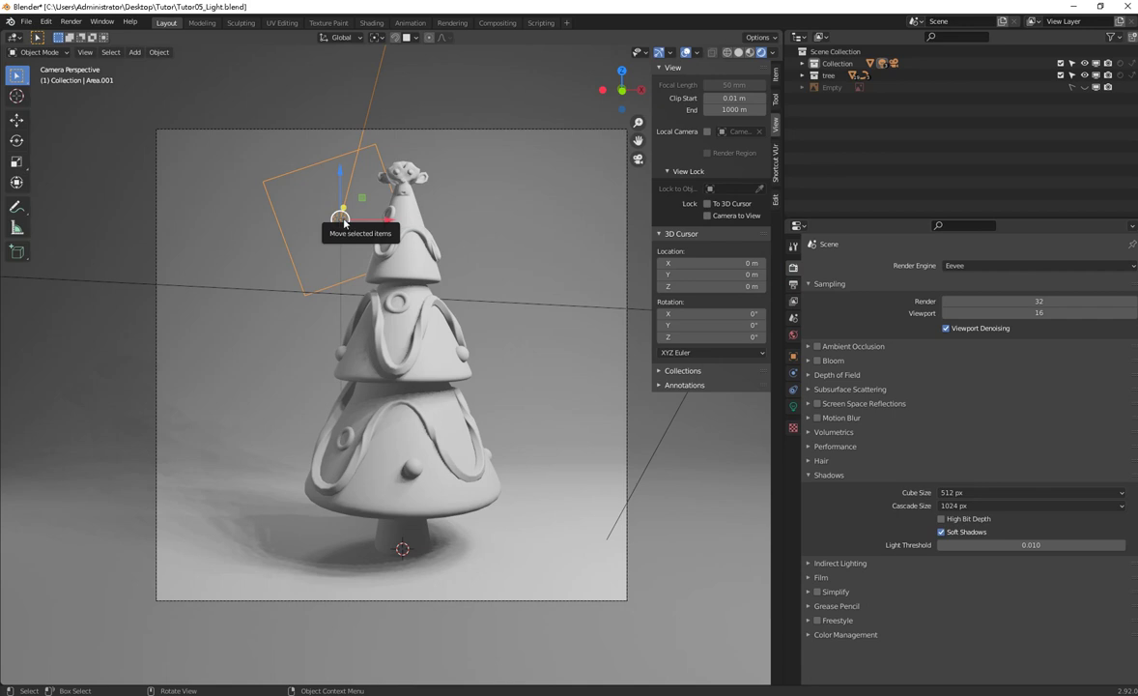
{"action": "left_click", "coordinate": [802, 64]}
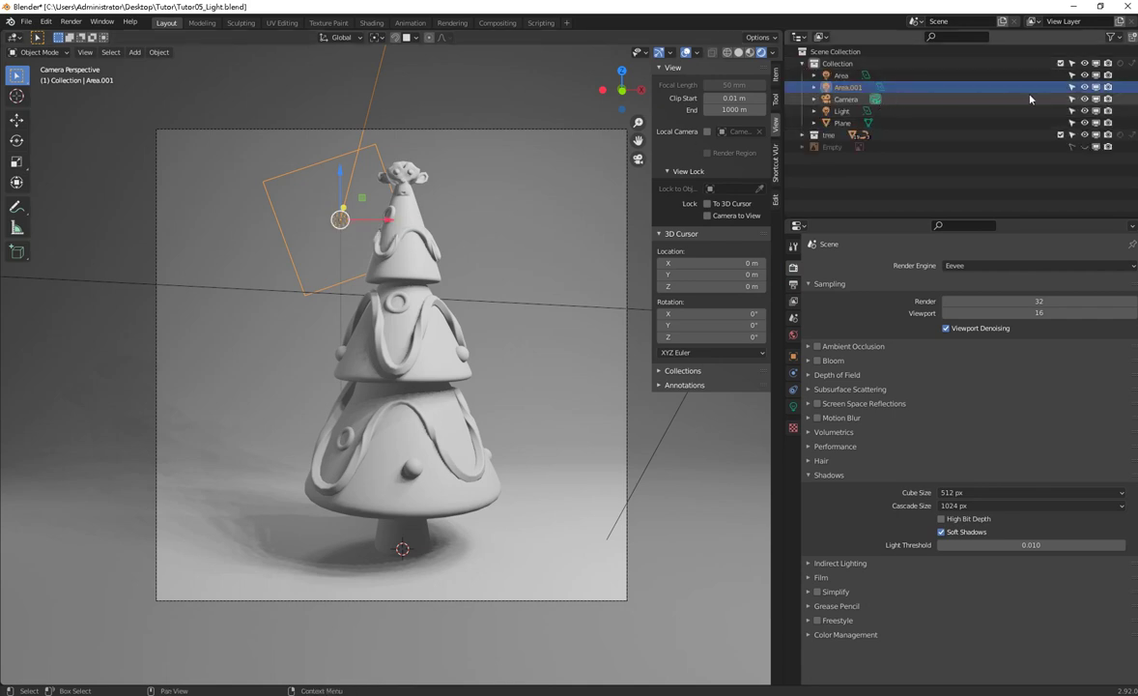
{"action": "left_click", "coordinate": [1084, 87]}
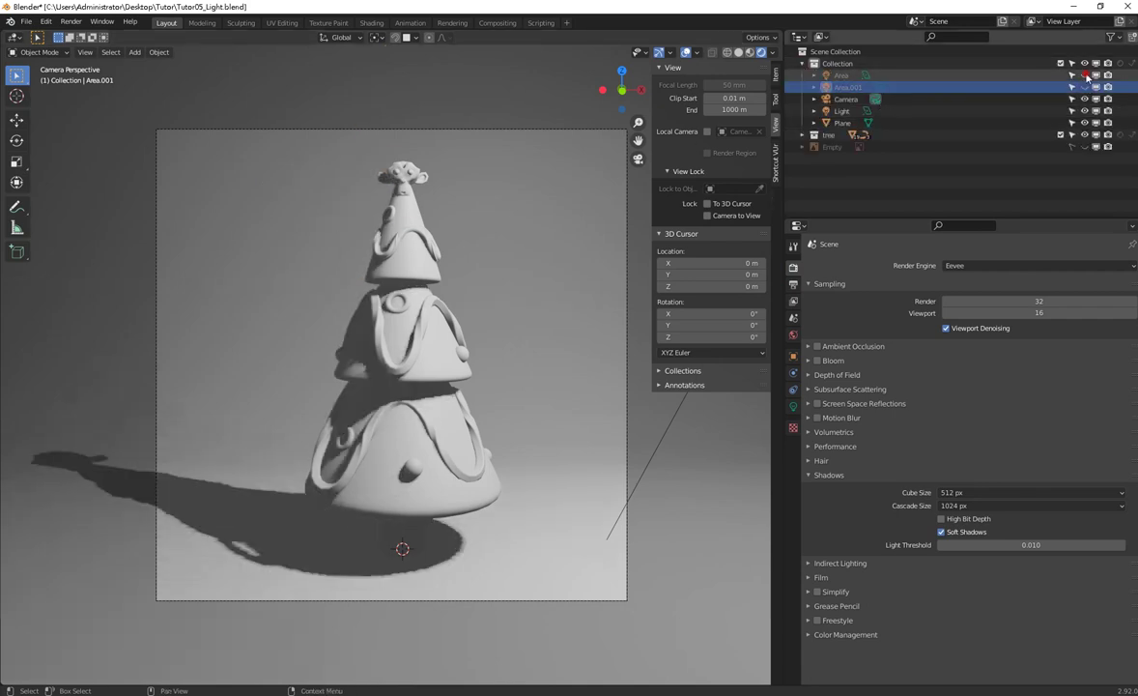
{"action": "left_click", "coordinate": [1084, 75]}
{"action": "scroll", "coordinate": [474, 376], "scroll_direction": "down", "scroll_amount": 3}
{"action": "scroll", "coordinate": [474, 377], "scroll_direction": "down", "scroll_amount": 2}
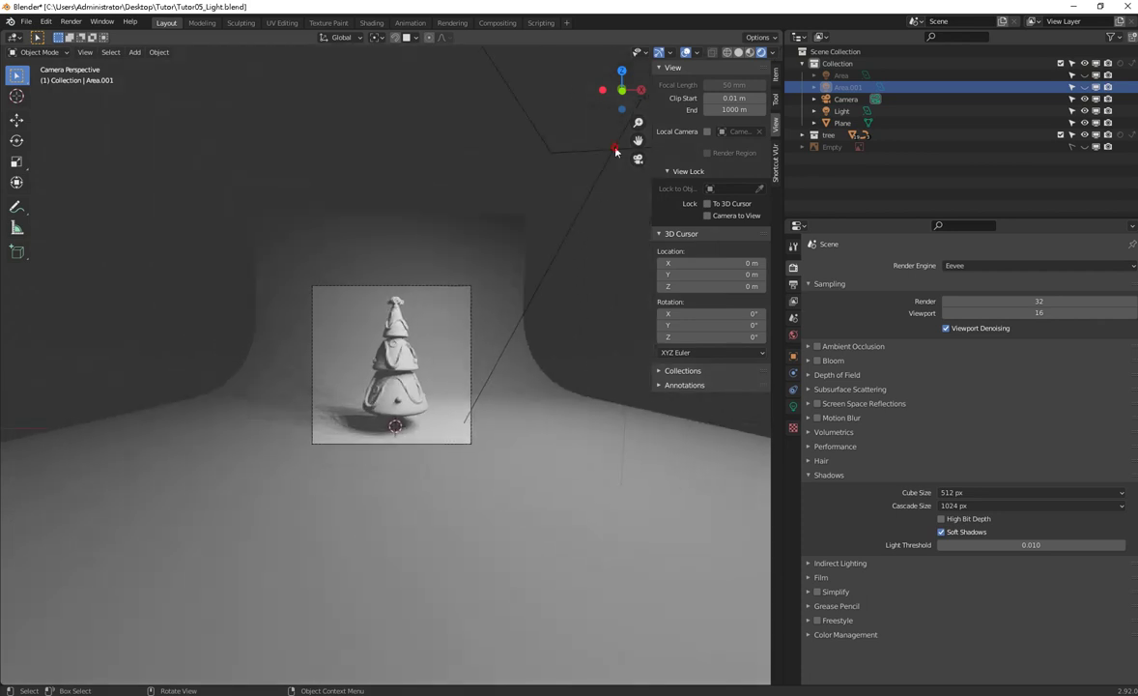
{"action": "left_click", "coordinate": [570, 140]}
Step: Enable Contact Shadows in the Light's Object Data properties
{"action": "scroll", "coordinate": [350, 500], "scroll_direction": "up", "scroll_amount": 5}
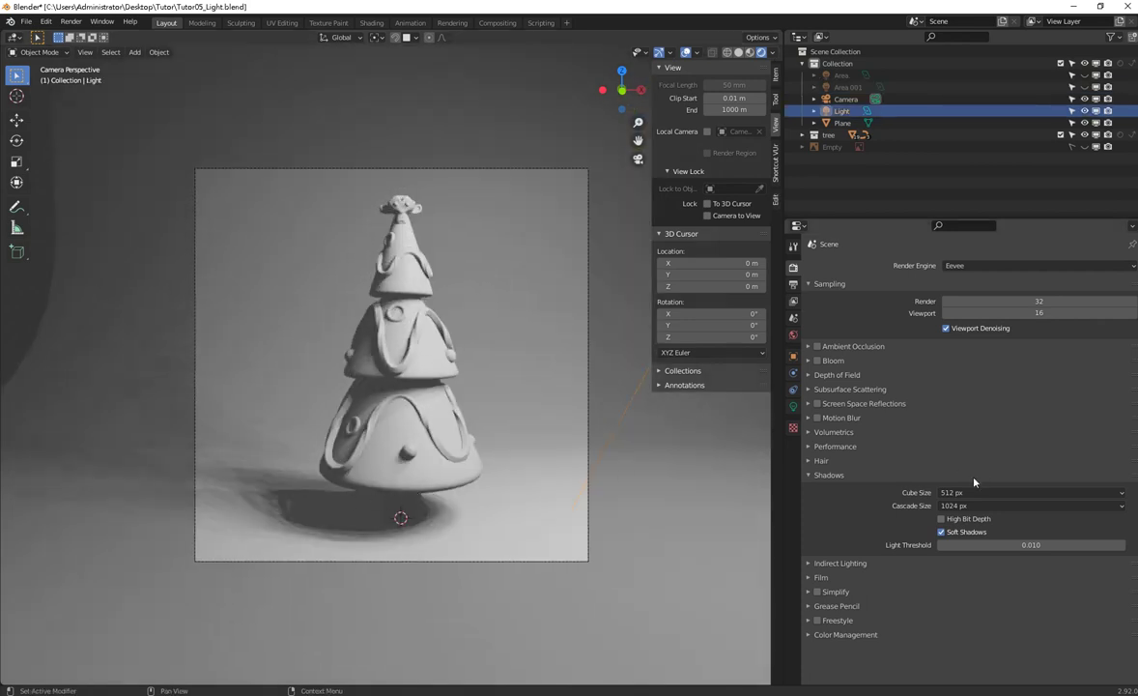
{"action": "left_click", "coordinate": [820, 475]}
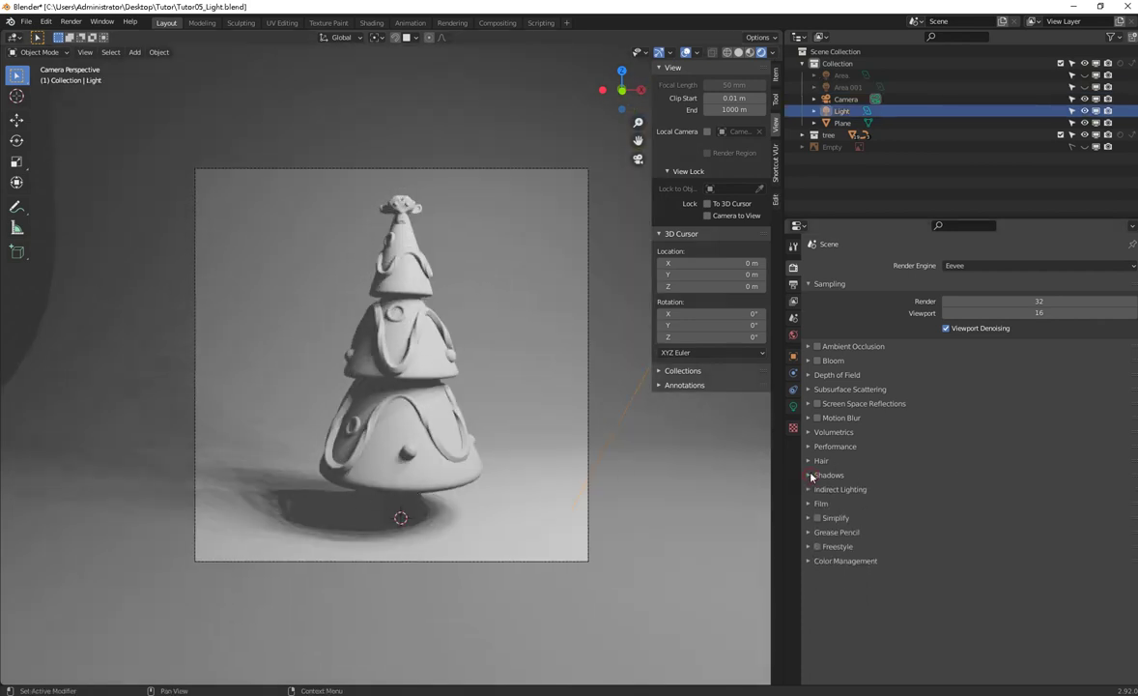
{"action": "left_click", "coordinate": [793, 405]}
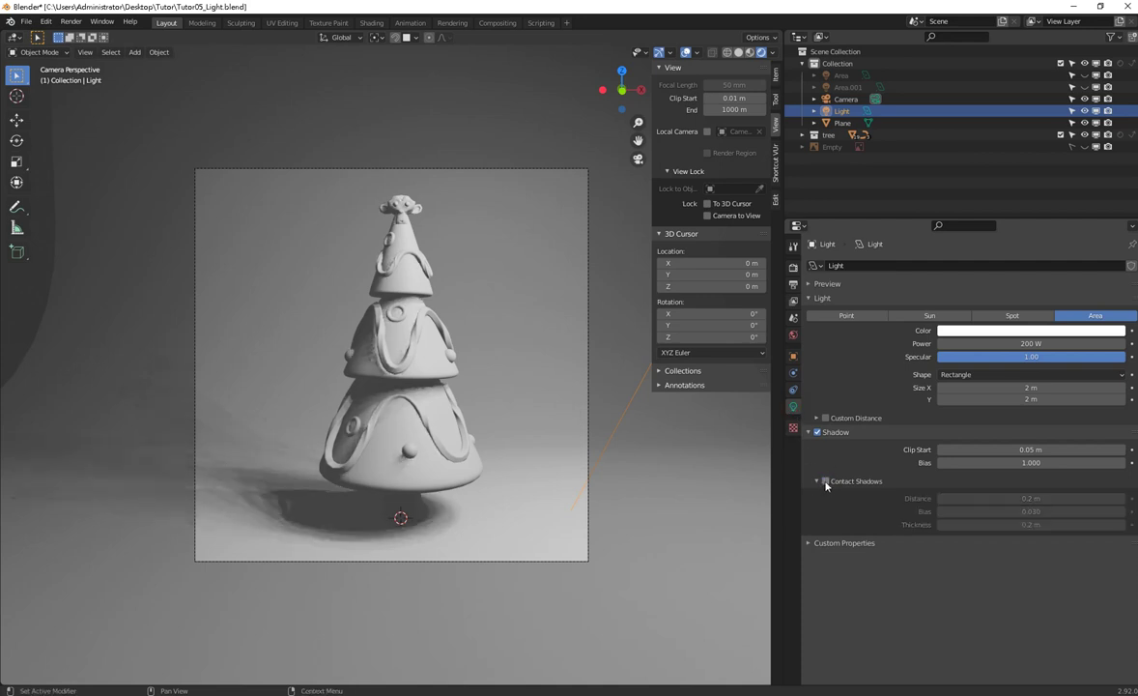
{"action": "scroll", "coordinate": [319, 362], "scroll_direction": "up", "scroll_amount": 5}
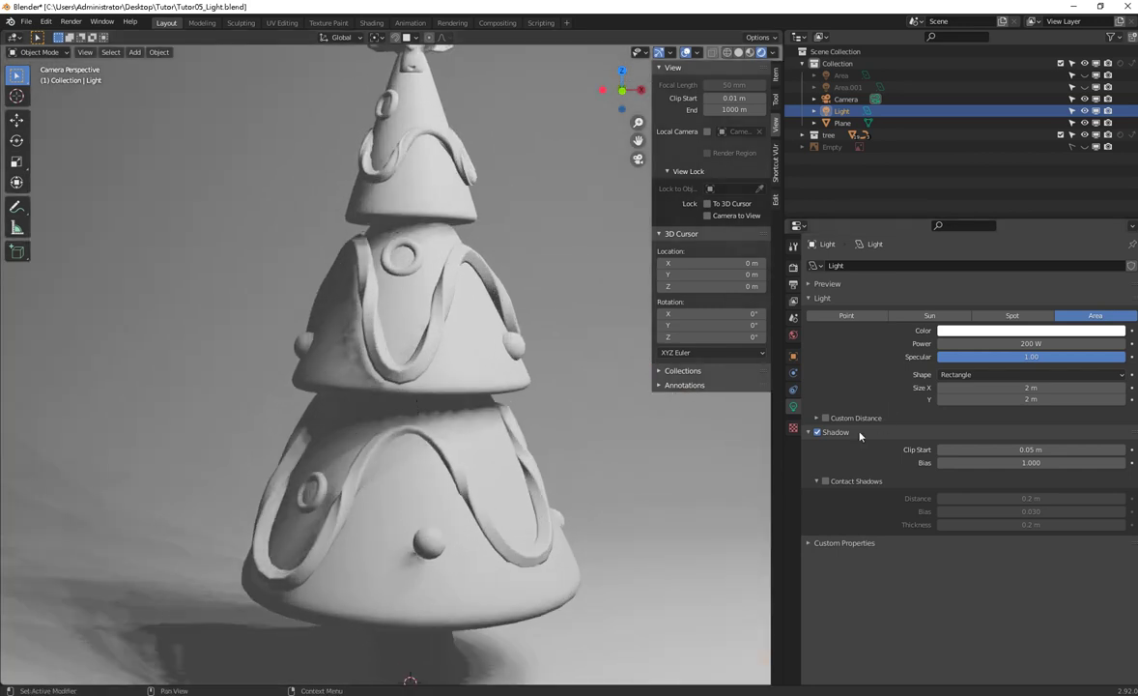
{"action": "left_click", "coordinate": [829, 481]}
{"action": "left_click", "coordinate": [816, 480]}
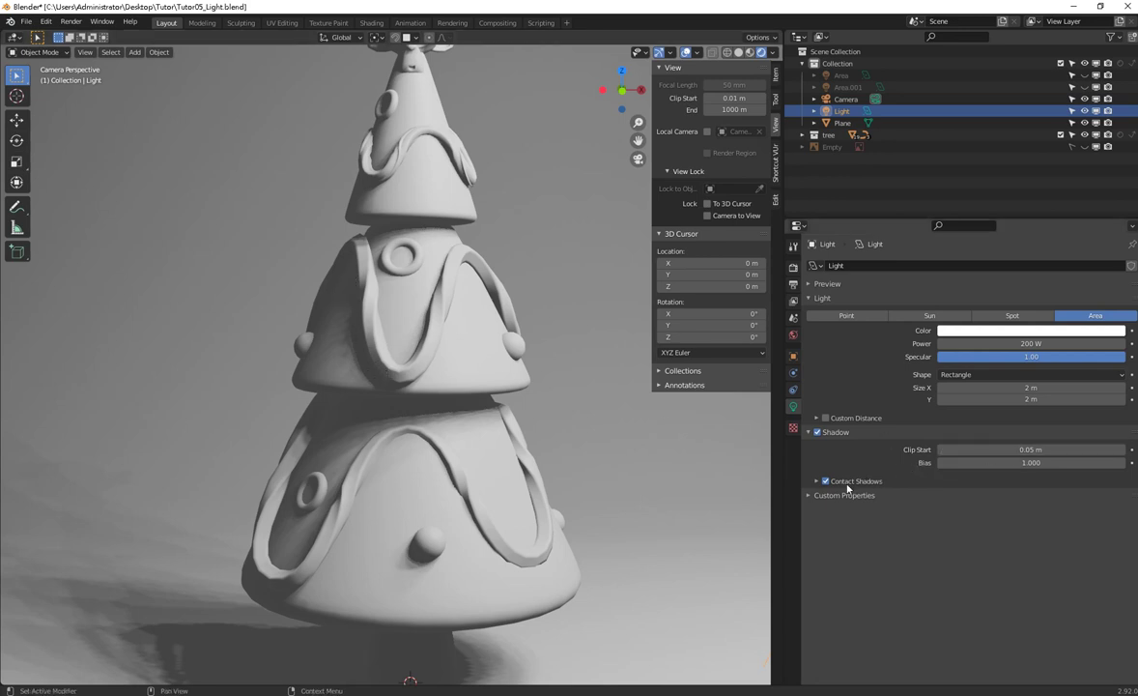
{"action": "left_click", "coordinate": [816, 480]}
{"action": "left_click", "coordinate": [817, 480]}
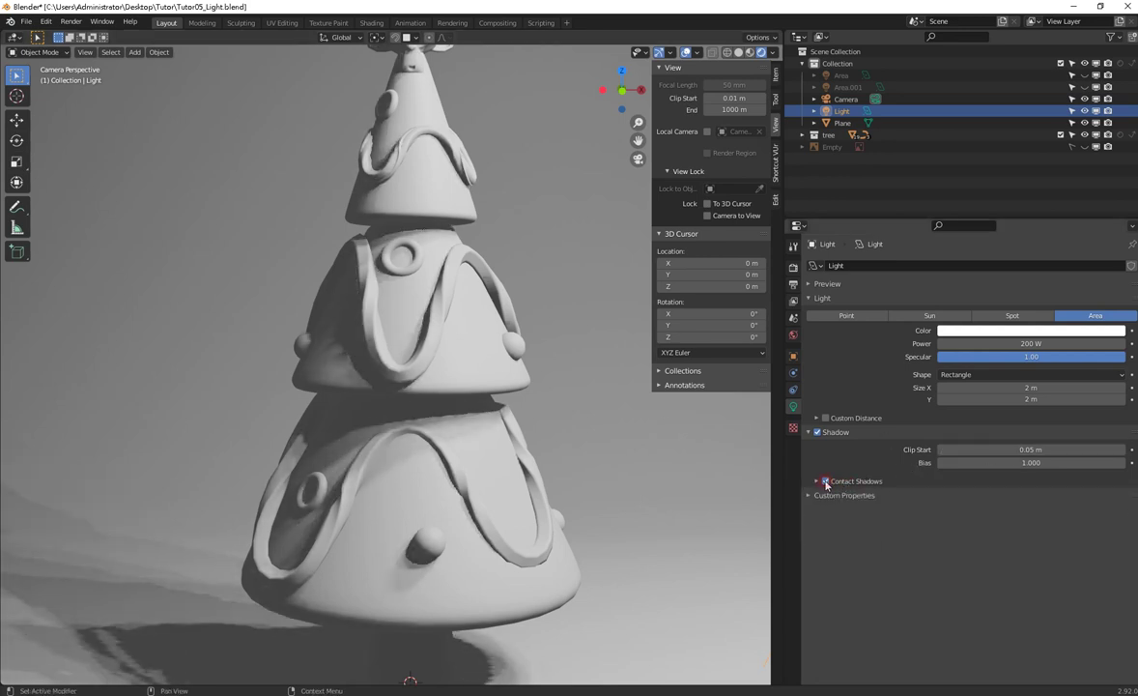
{"action": "scroll", "coordinate": [324, 428], "scroll_direction": "down", "scroll_amount": 3}
{"action": "scroll", "coordinate": [352, 470], "scroll_direction": "down", "scroll_amount": 2}
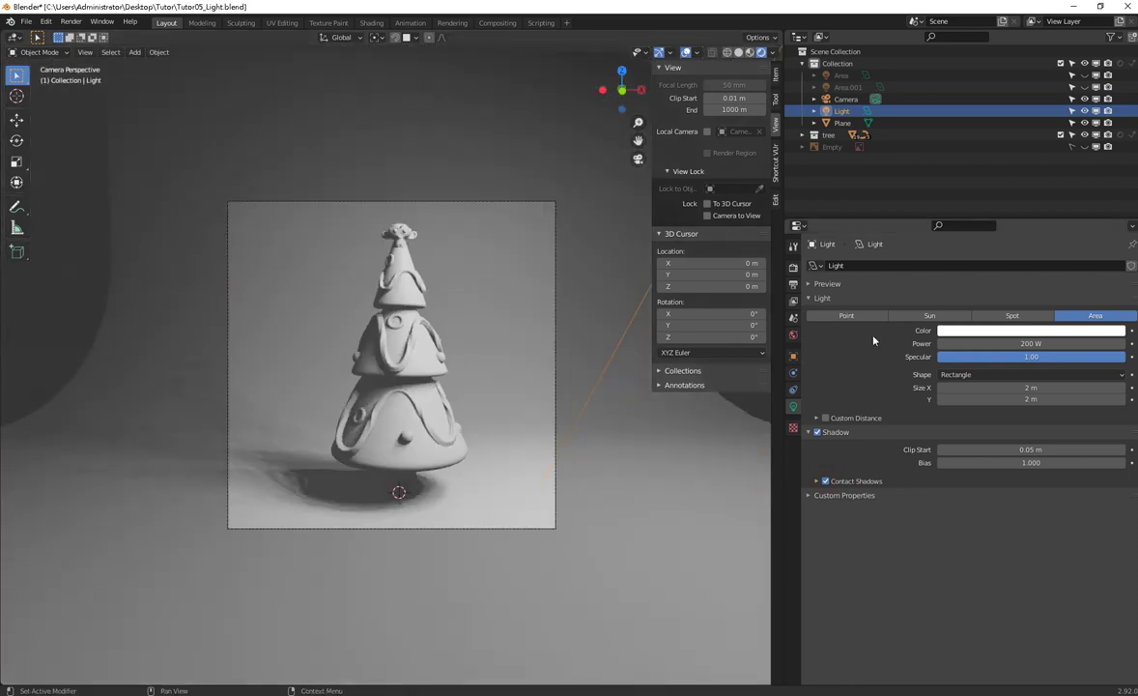
{"action": "left_click", "coordinate": [793, 270]}
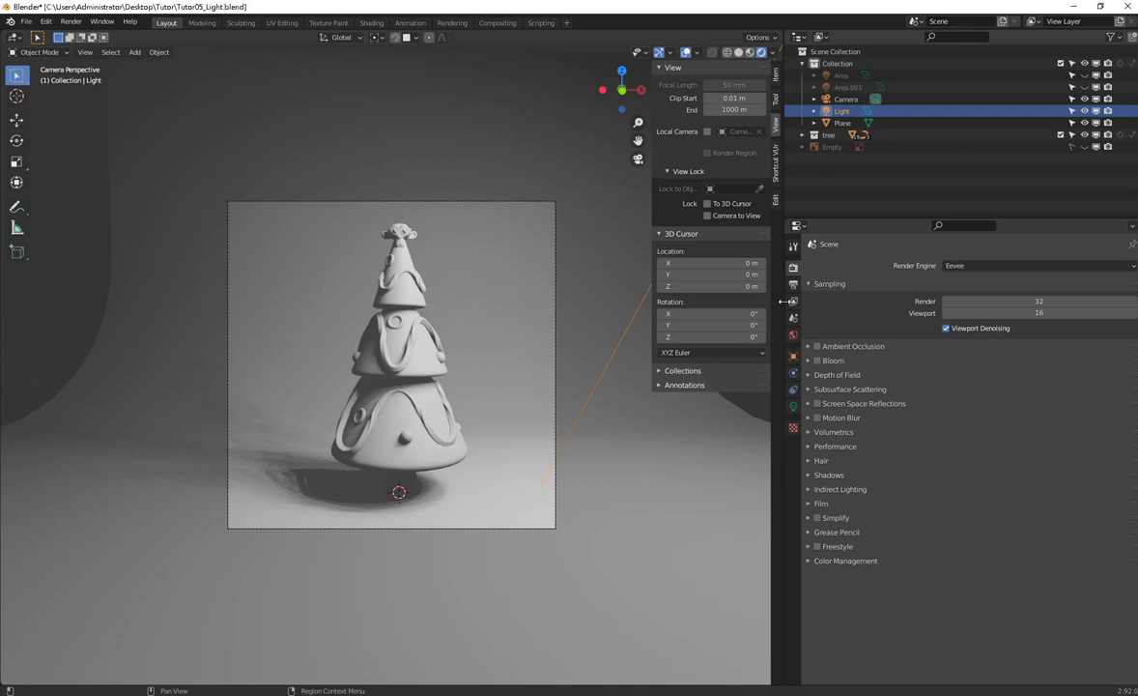
Step: Turn off Soft Shadows and set the shadow Cube Size to 2048 px
{"action": "left_click", "coordinate": [811, 476]}
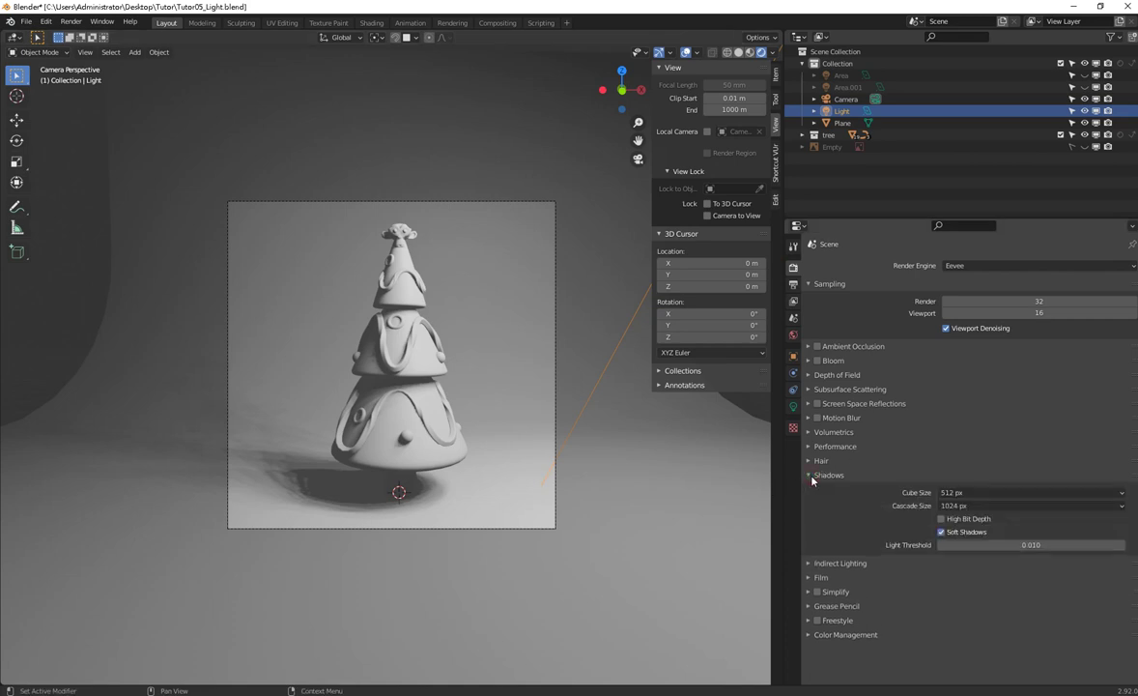
{"action": "left_click", "coordinate": [941, 532]}
{"action": "scroll", "coordinate": [382, 524], "scroll_direction": "up", "scroll_amount": 1}
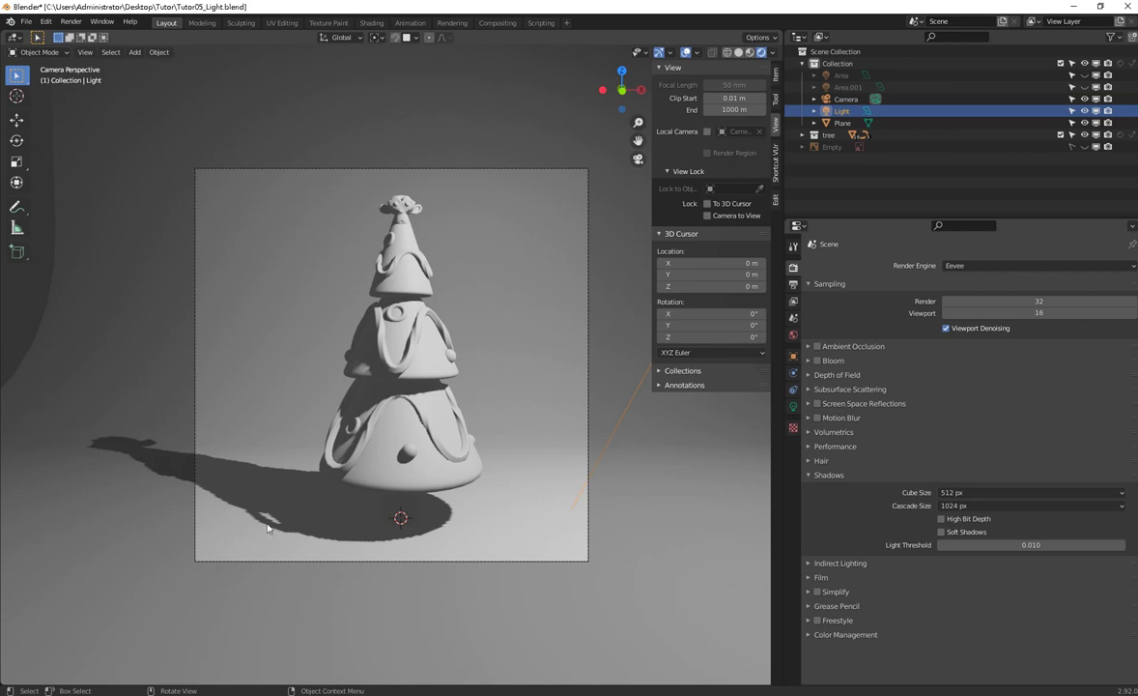
{"action": "left_click", "coordinate": [980, 493]}
{"action": "left_click", "coordinate": [927, 461]}
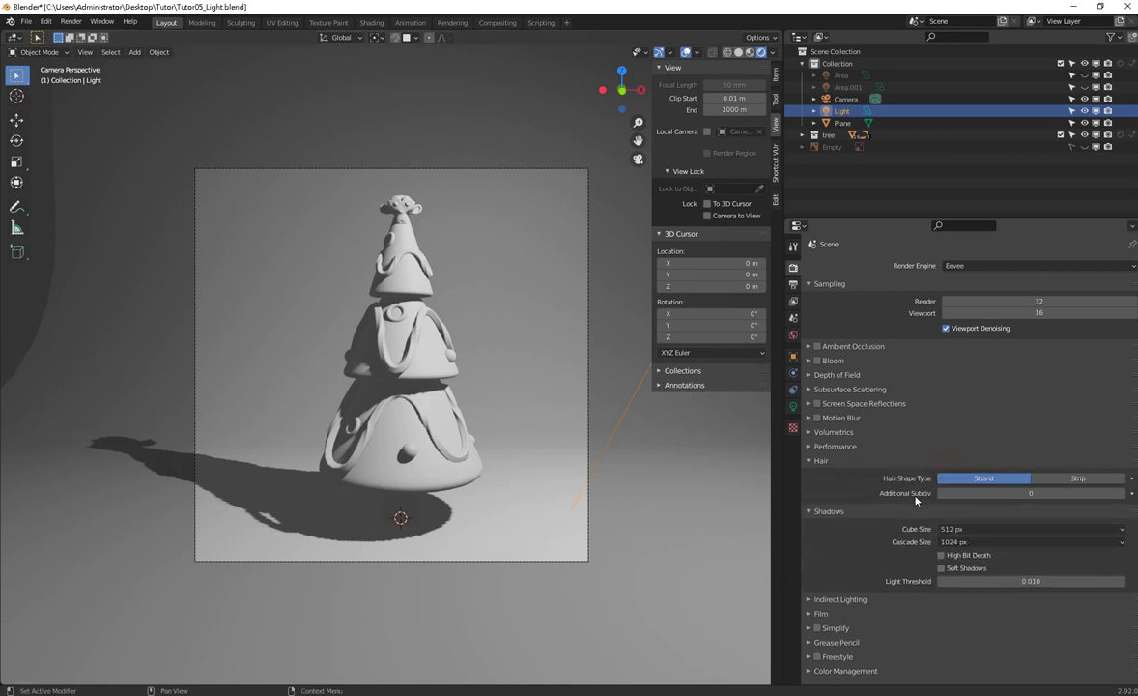
{"action": "left_click", "coordinate": [846, 461]}
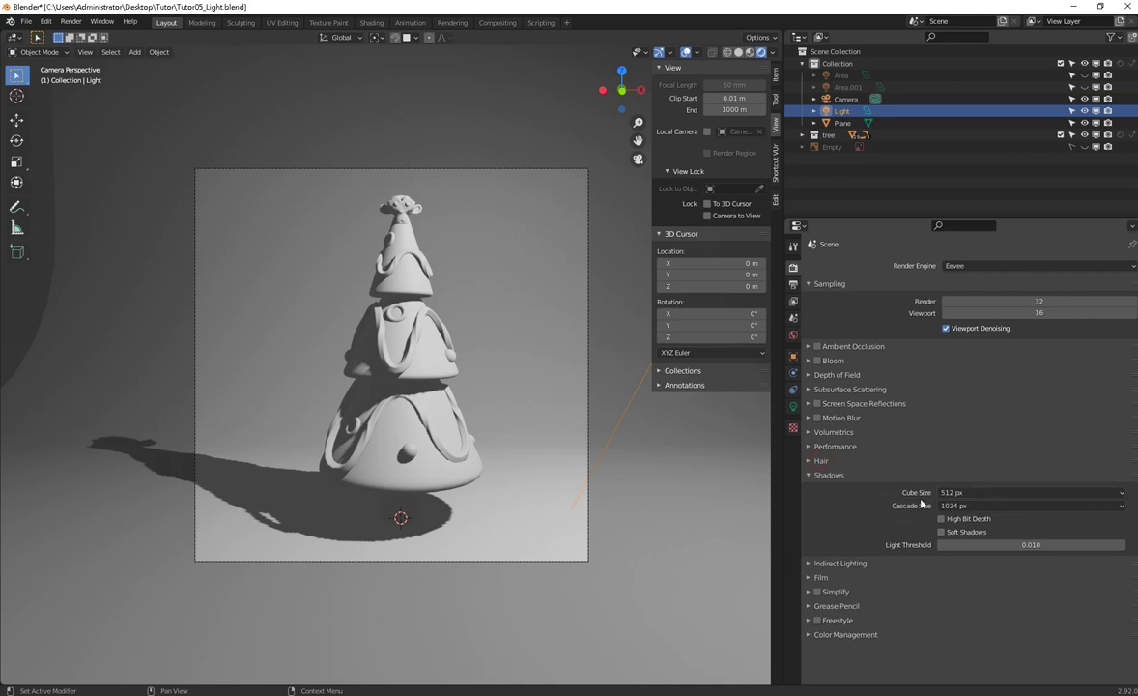
{"action": "mouse_move", "coordinate": [968, 493]}
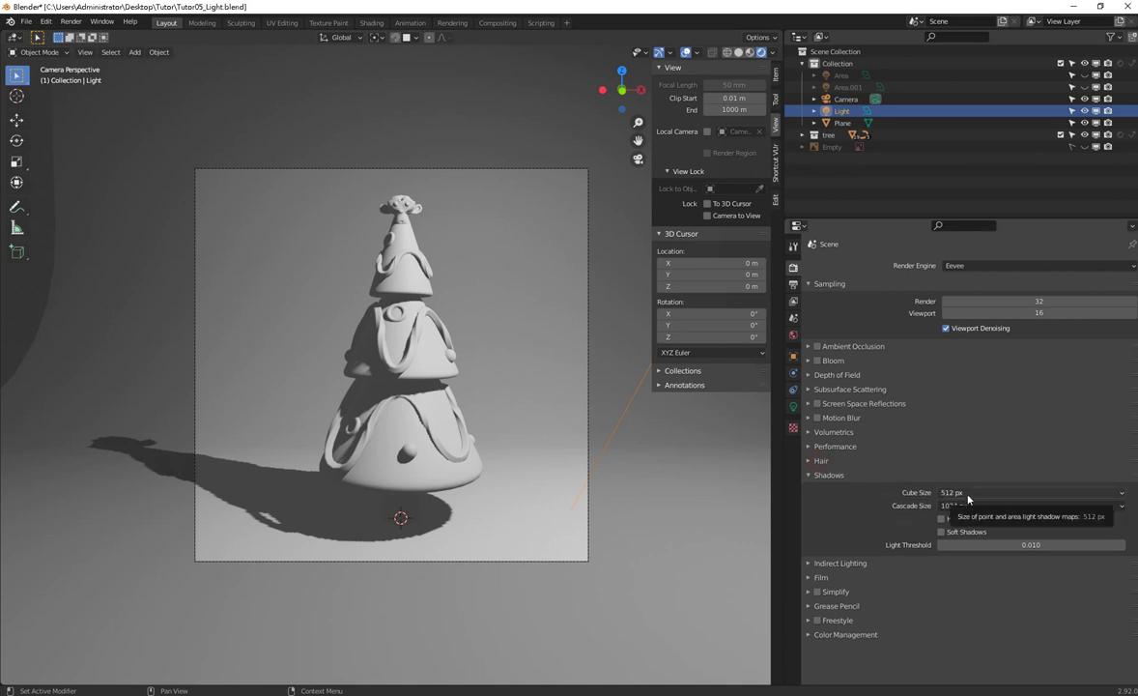
{"action": "left_click", "coordinate": [968, 494]}
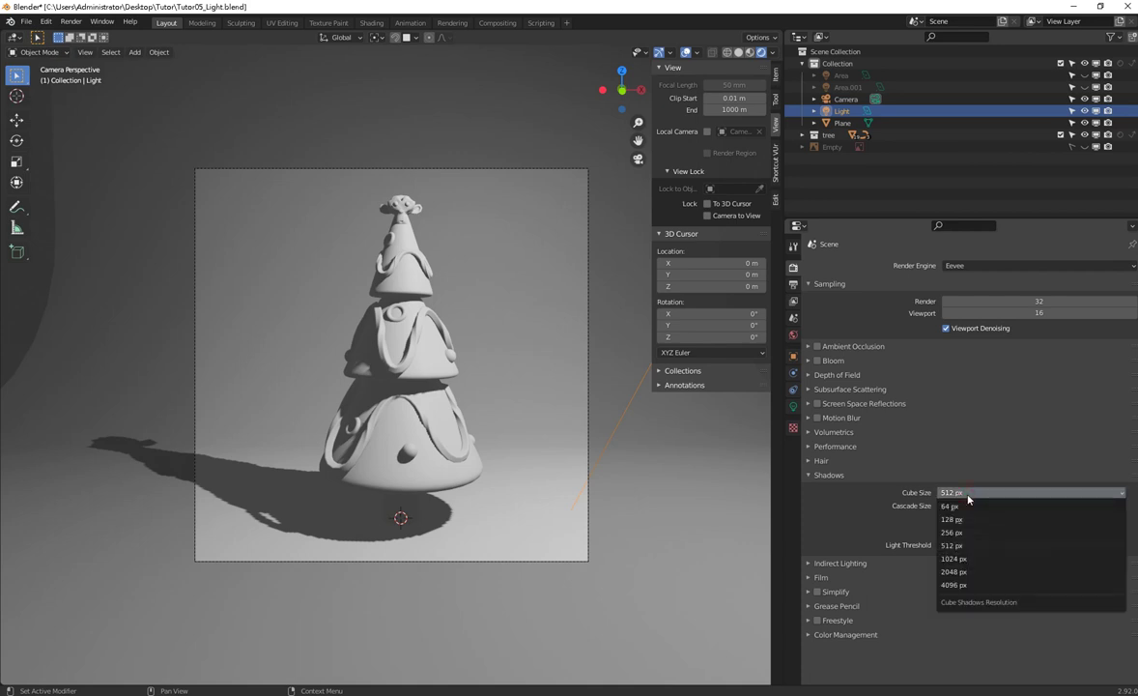
{"action": "left_click", "coordinate": [968, 574]}
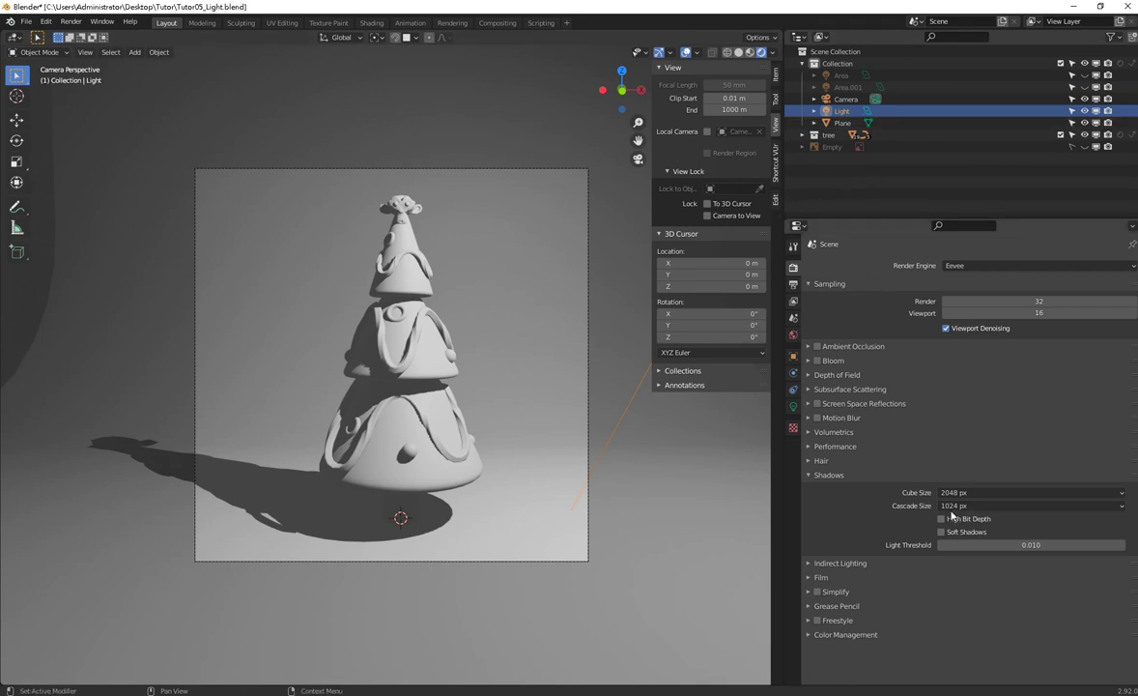
Step: Switch the Light to Sun, set Cascade Size to 4096 px, then revert the Light to Area
{"action": "left_click", "coordinate": [794, 406]}
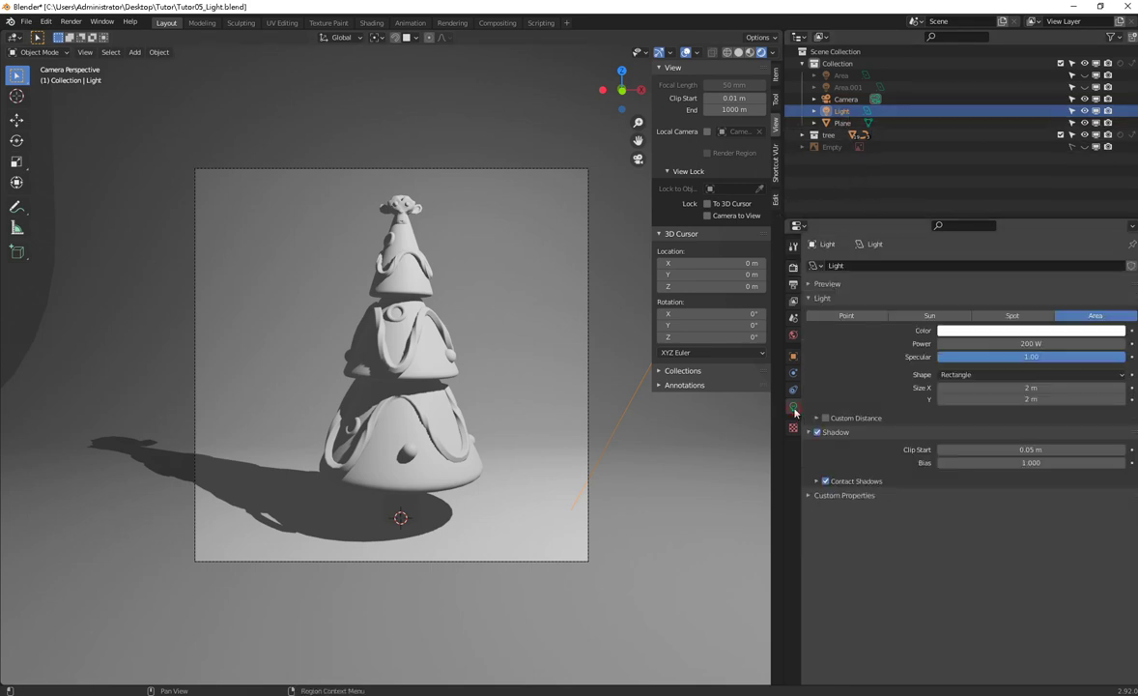
{"action": "left_click", "coordinate": [932, 316]}
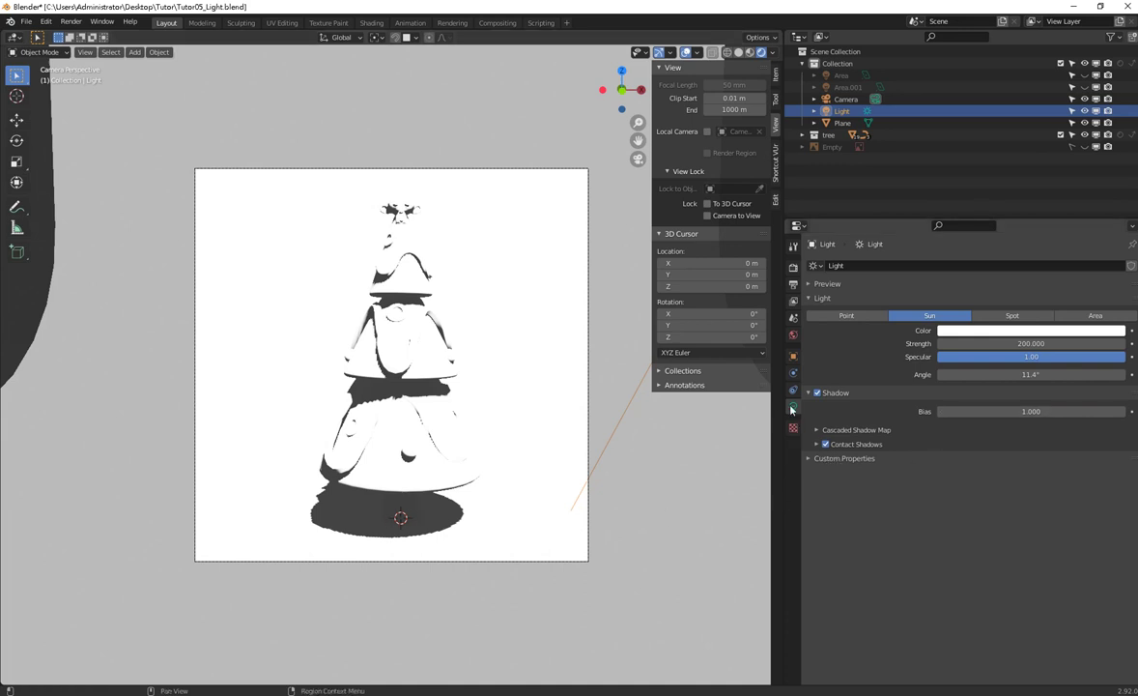
{"action": "left_click", "coordinate": [793, 266]}
{"action": "left_click", "coordinate": [966, 505]}
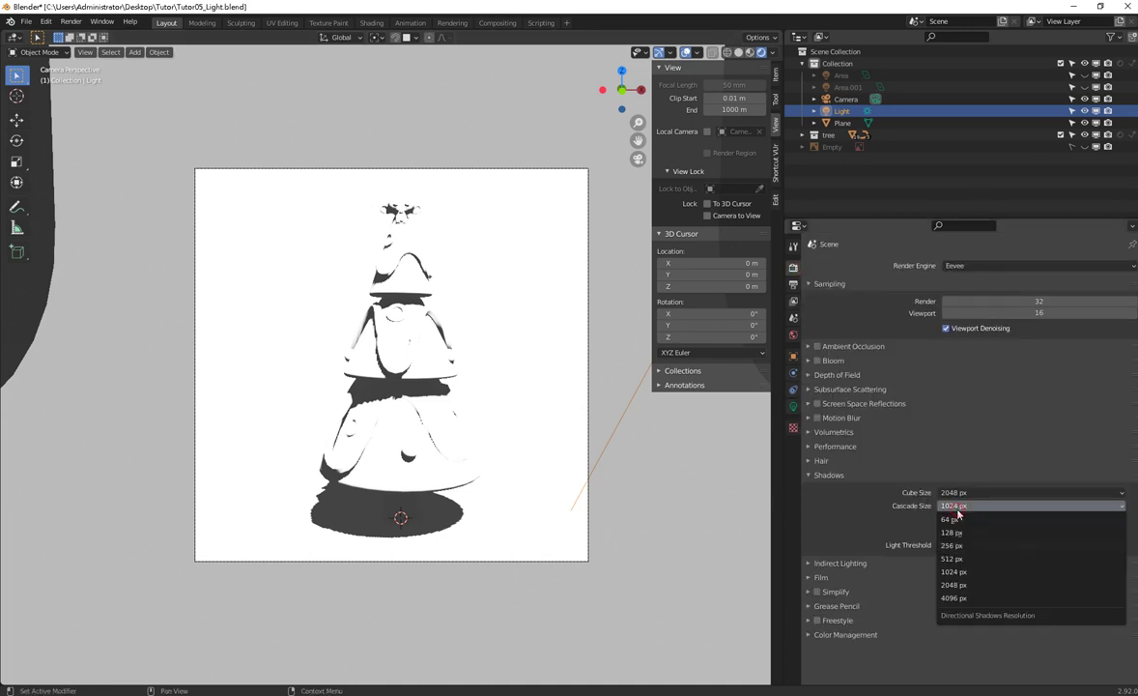
{"action": "left_click", "coordinate": [967, 599]}
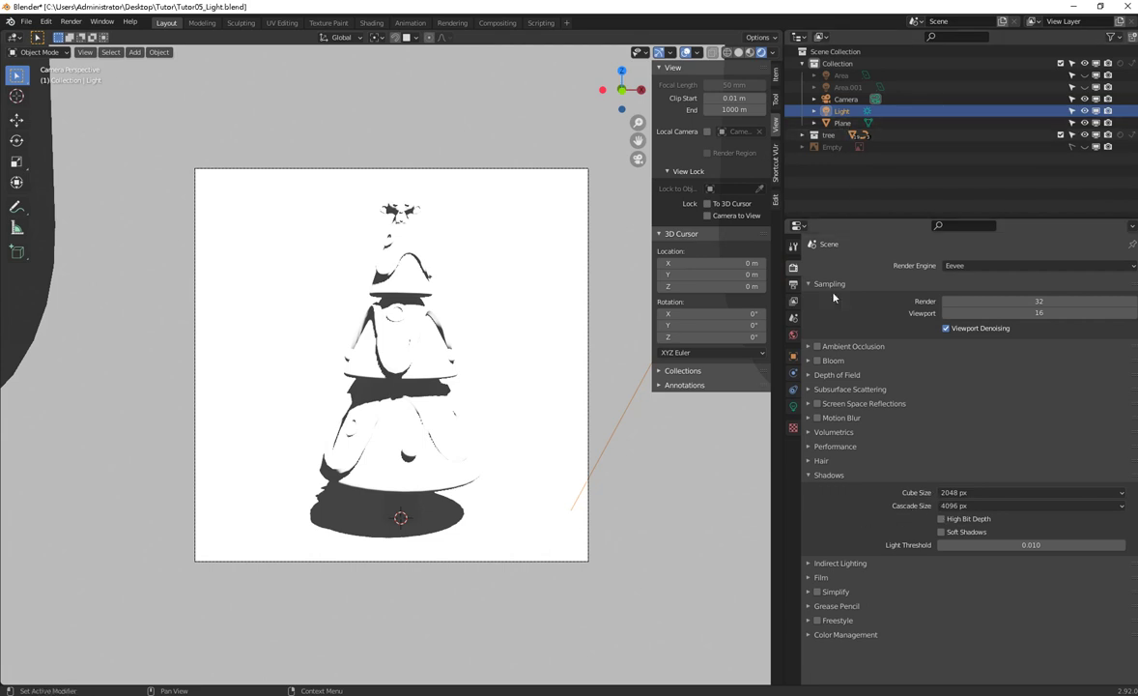
{"action": "left_click", "coordinate": [868, 111]}
{"action": "left_click", "coordinate": [1102, 316]}
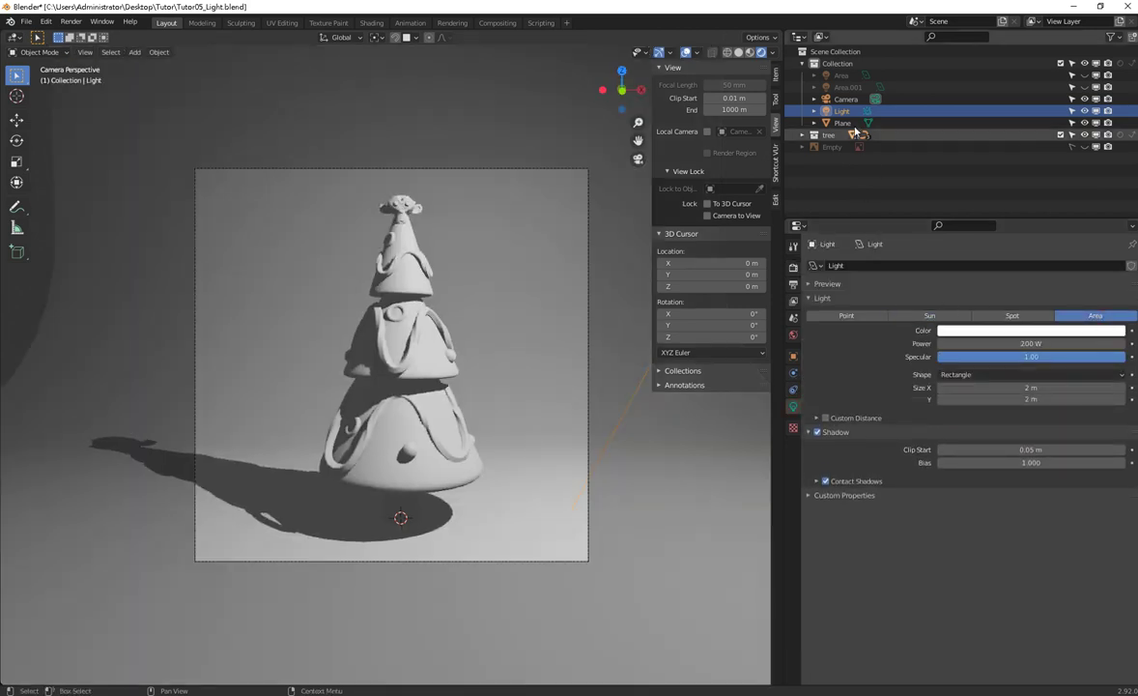
Step: Re-enable Soft Shadows and turn on High Bit Depth in the Shadows panel
{"action": "left_click", "coordinate": [793, 267]}
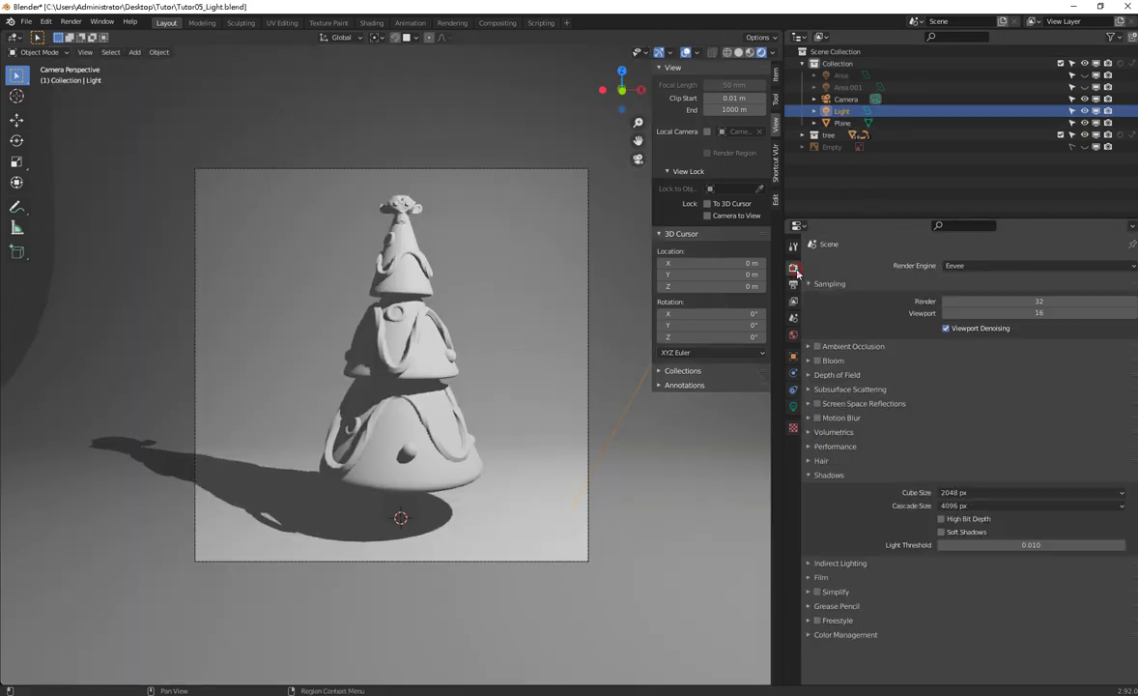
{"action": "left_click", "coordinate": [962, 496]}
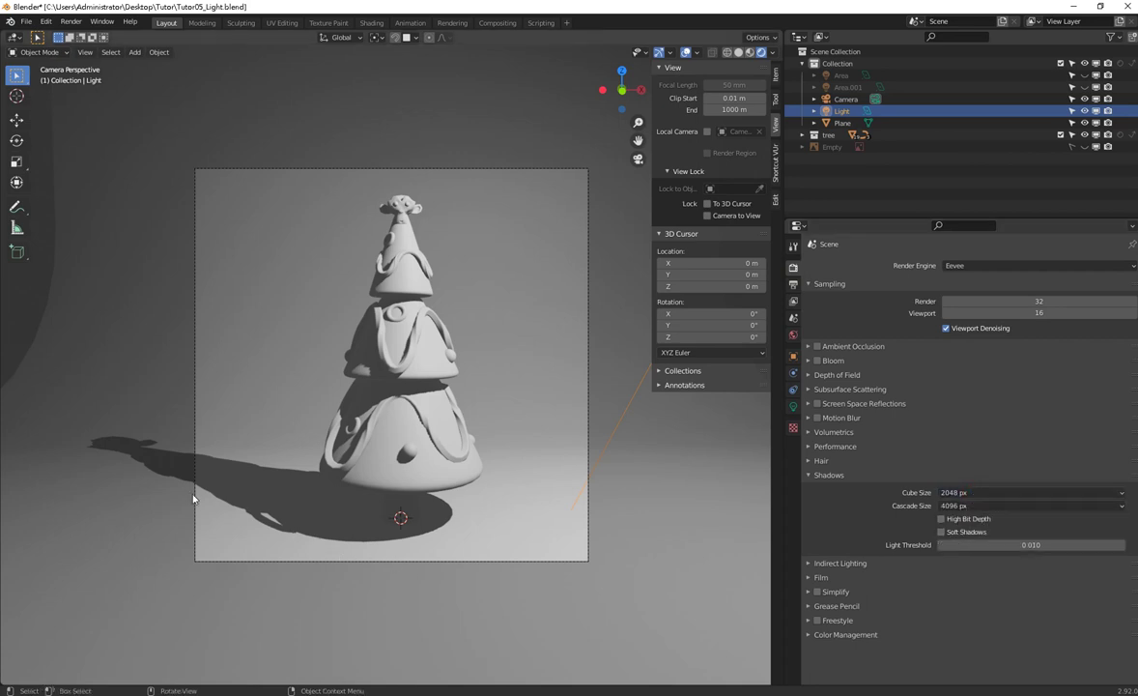
{"action": "left_click", "coordinate": [941, 532]}
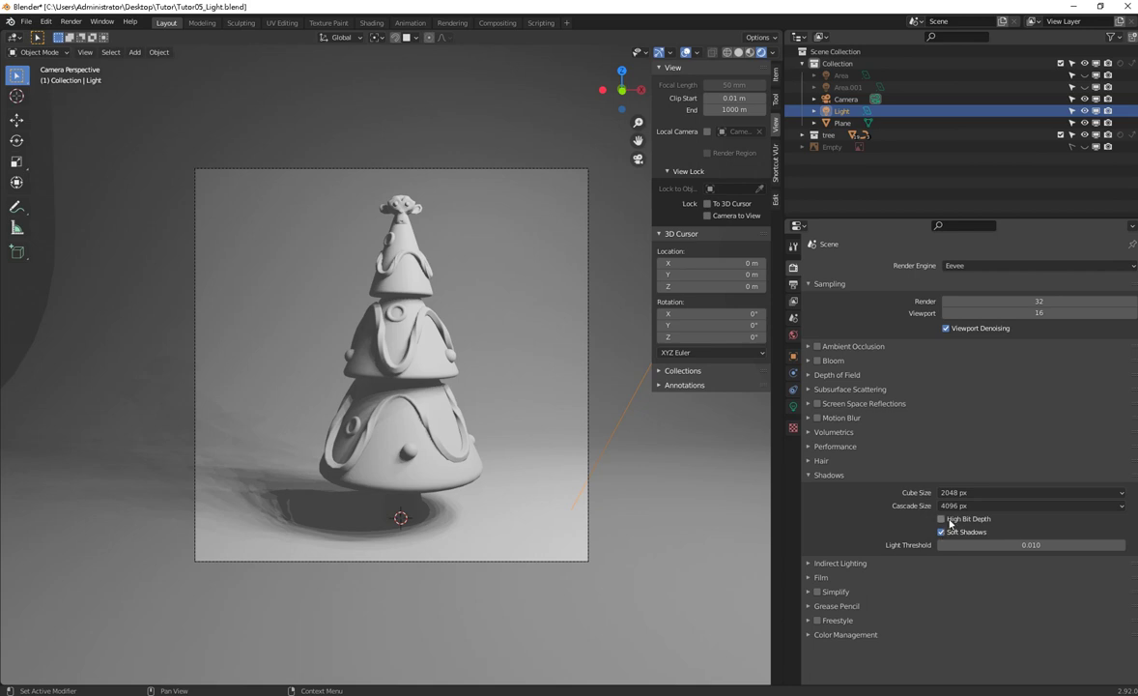
{"action": "left_click", "coordinate": [942, 519]}
Step: Set the viewport samples to 64
{"action": "left_click", "coordinate": [1022, 315]}
{"action": "type", "text": "64"}
{"action": "key", "text": "Return"}
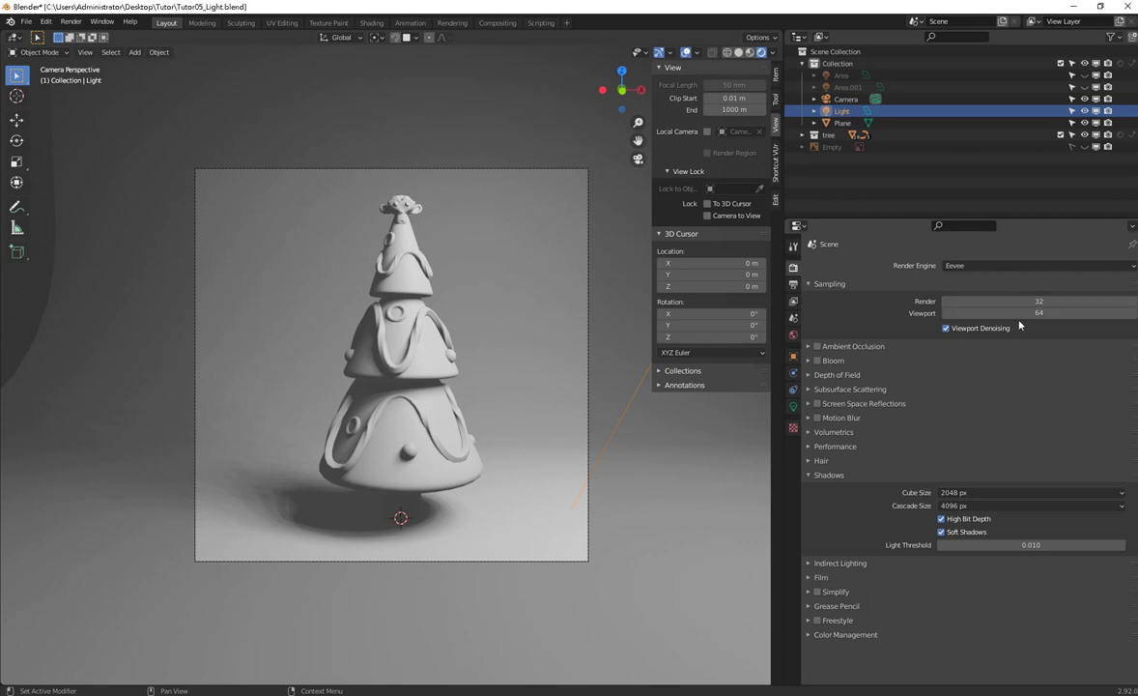
{"action": "left_click", "coordinate": [1049, 312]}
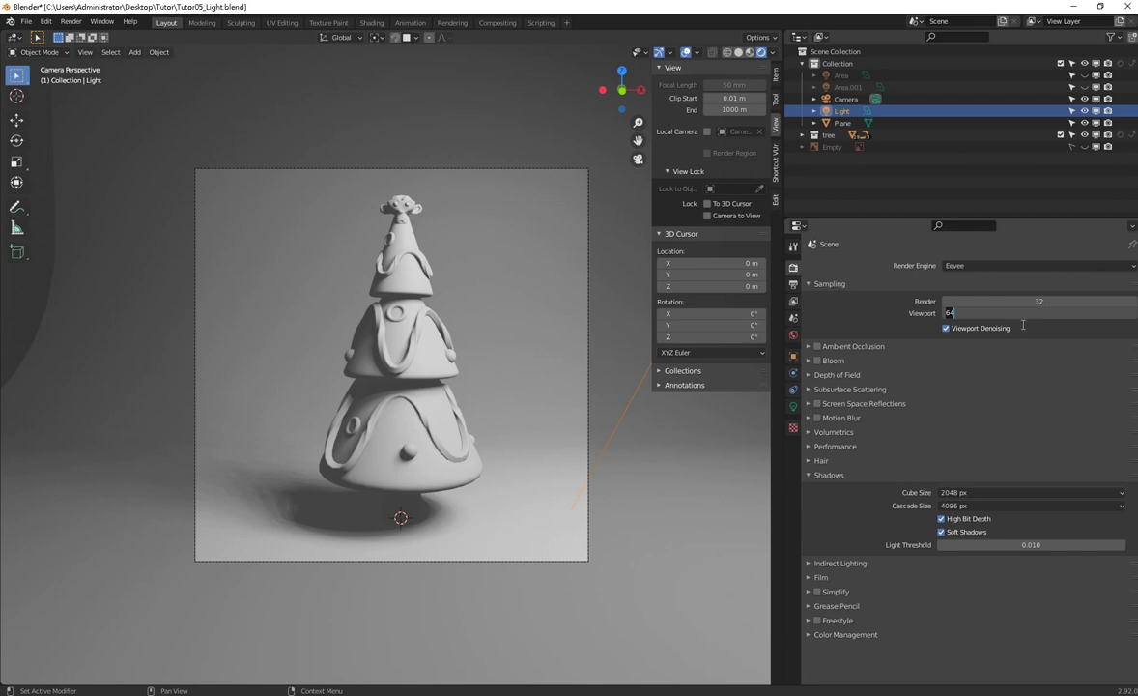
{"action": "type", "text": "128"}
{"action": "key", "text": "Return"}
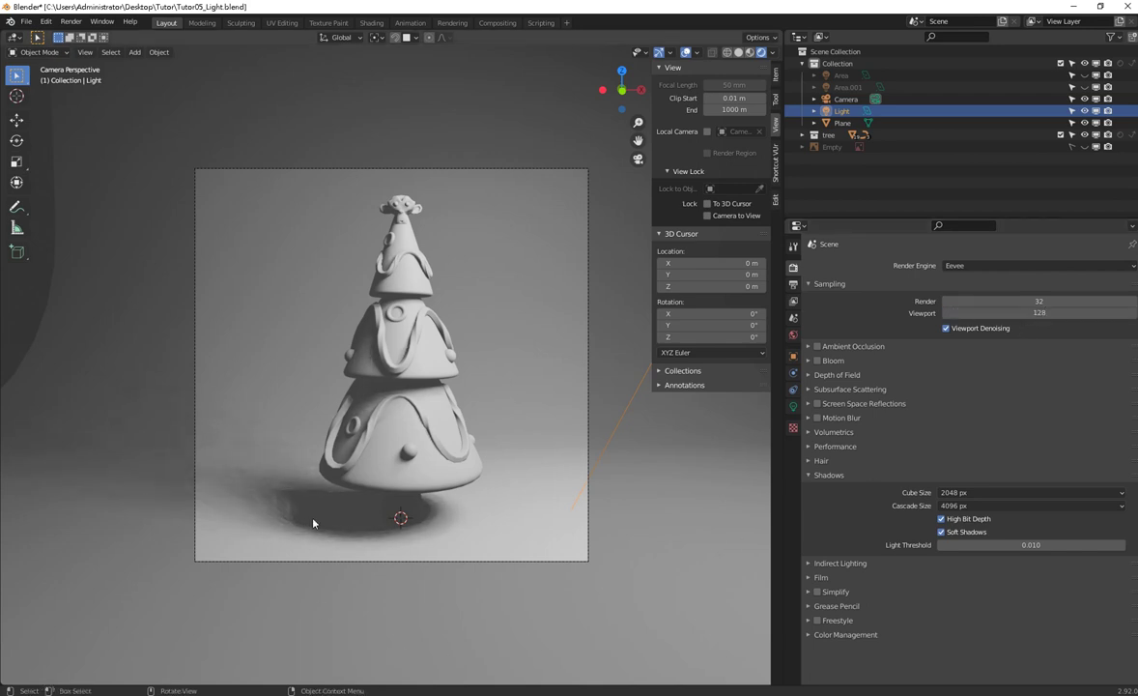
{"action": "left_click", "coordinate": [1051, 312]}
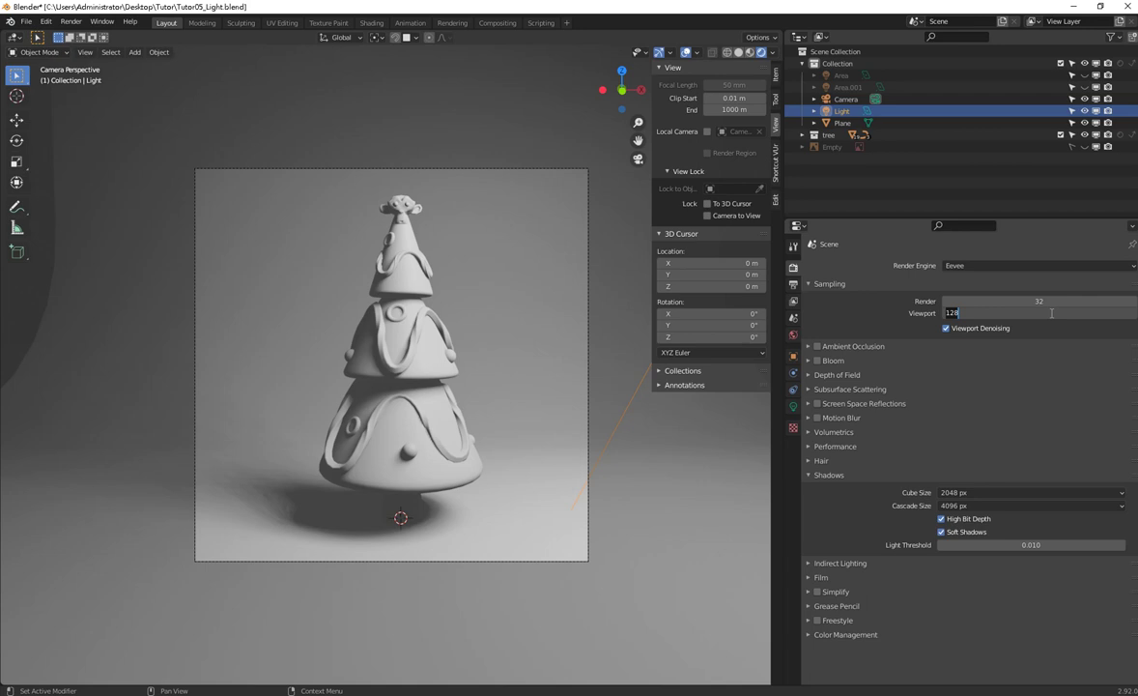
{"action": "type", "text": "64"}
{"action": "key", "text": "Return"}
Step: Set the render samples to 128, then select the ground Plane
{"action": "left_click", "coordinate": [1042, 301]}
{"action": "type", "text": "128"}
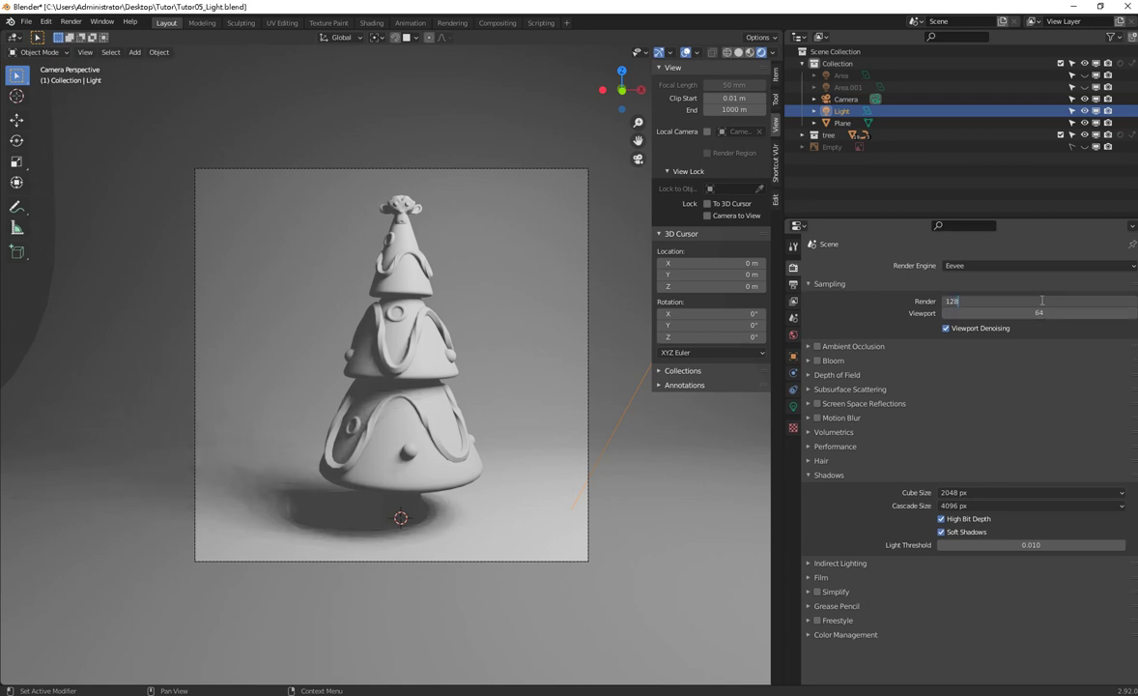
{"action": "key", "text": "Return"}
{"action": "left_click", "coordinate": [389, 546]}
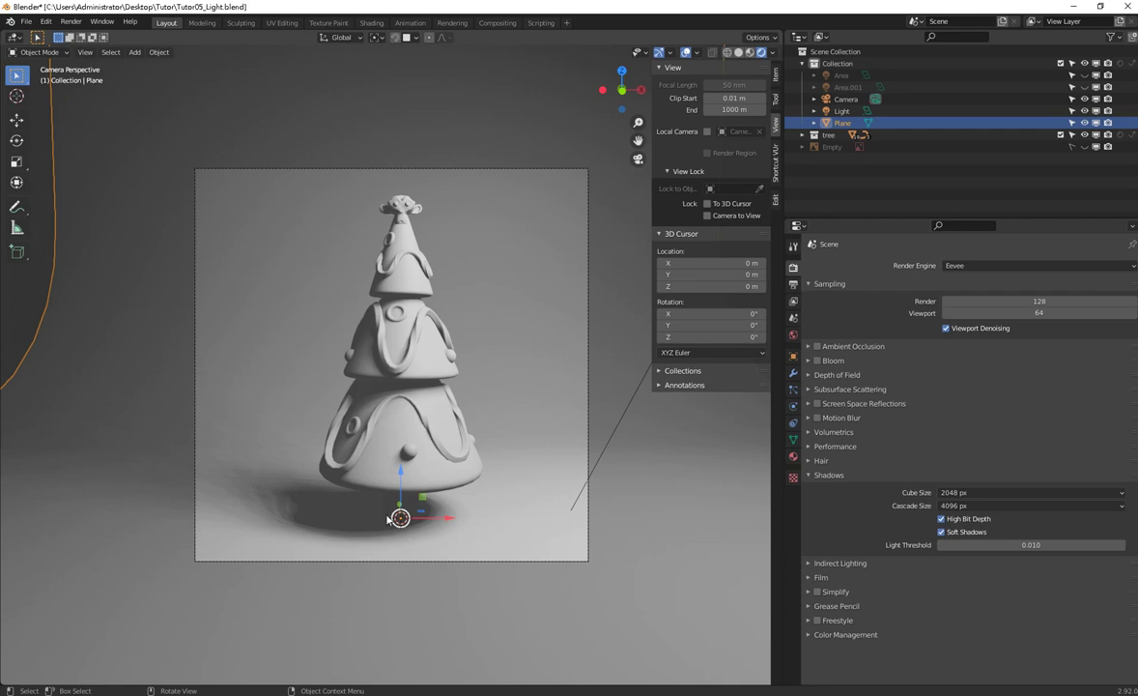
Step: Enable Ambient Occlusion, toggle it off and on to compare, then select the Suzanne head
{"action": "left_click", "coordinate": [832, 345]}
{"action": "left_click", "coordinate": [818, 346]}
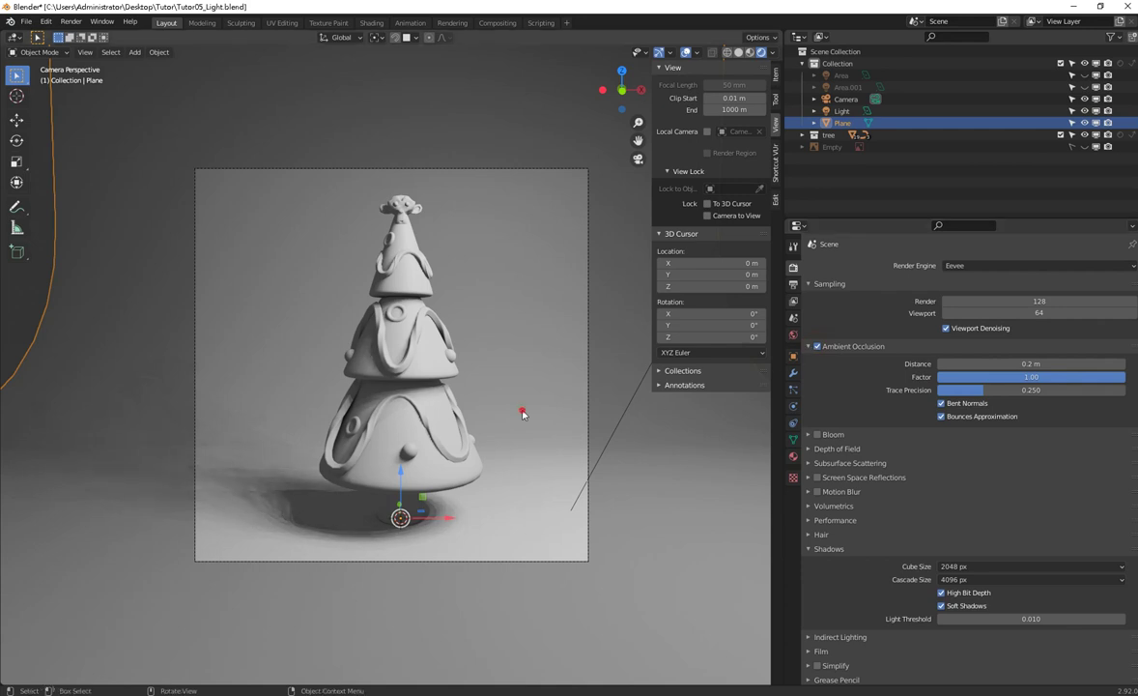
{"action": "left_click", "coordinate": [843, 110]}
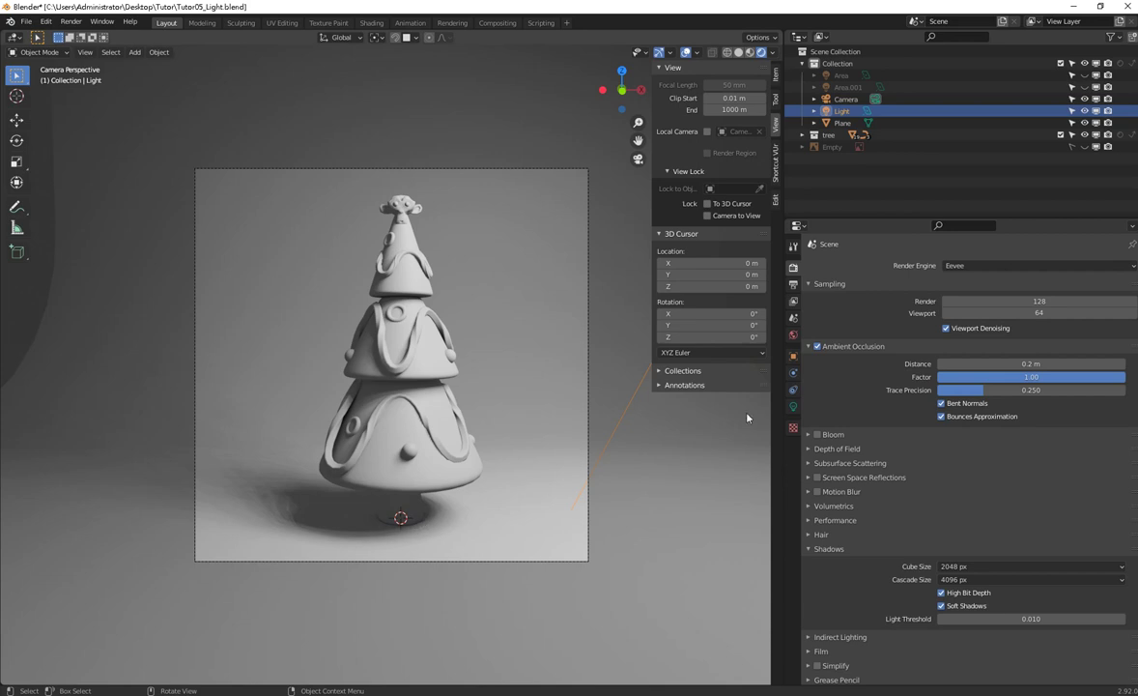
{"action": "left_click", "coordinate": [819, 347]}
{"action": "left_click", "coordinate": [818, 347]}
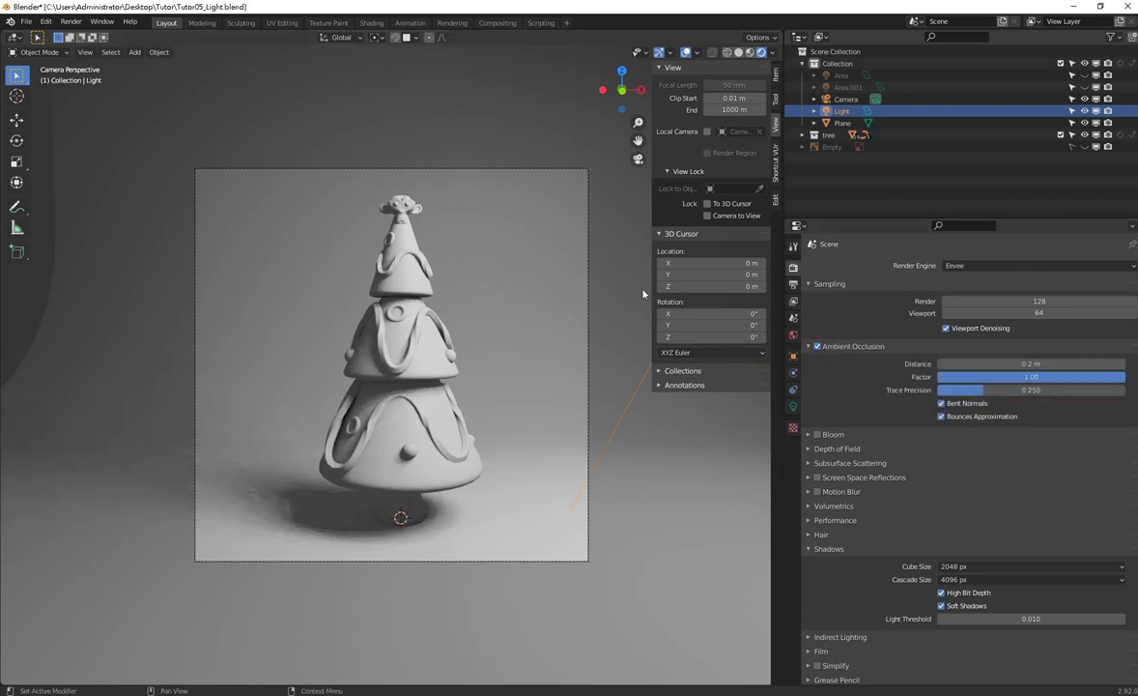
{"action": "left_click", "coordinate": [818, 347]}
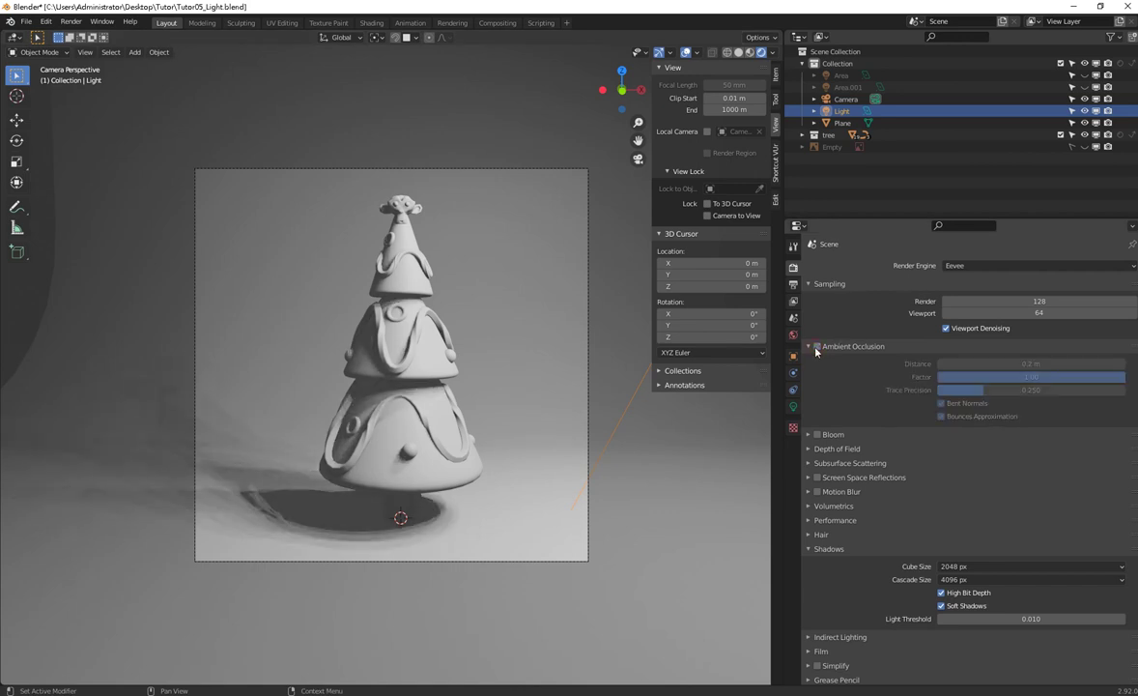
{"action": "left_click", "coordinate": [817, 346]}
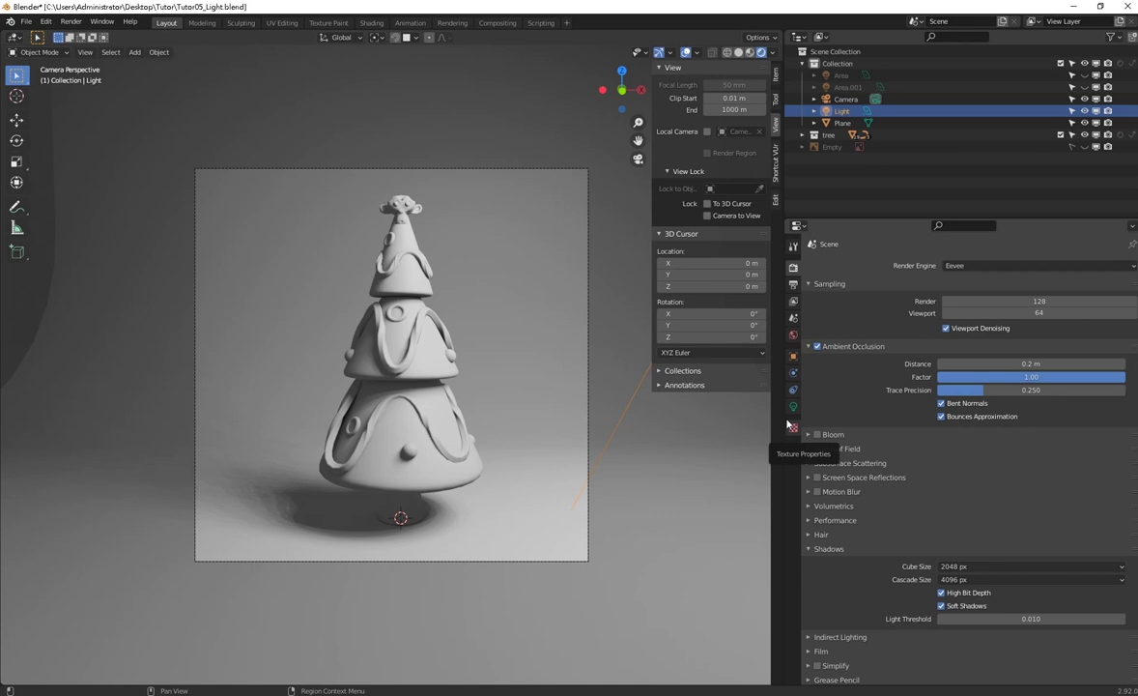
{"action": "left_click", "coordinate": [401, 204]}
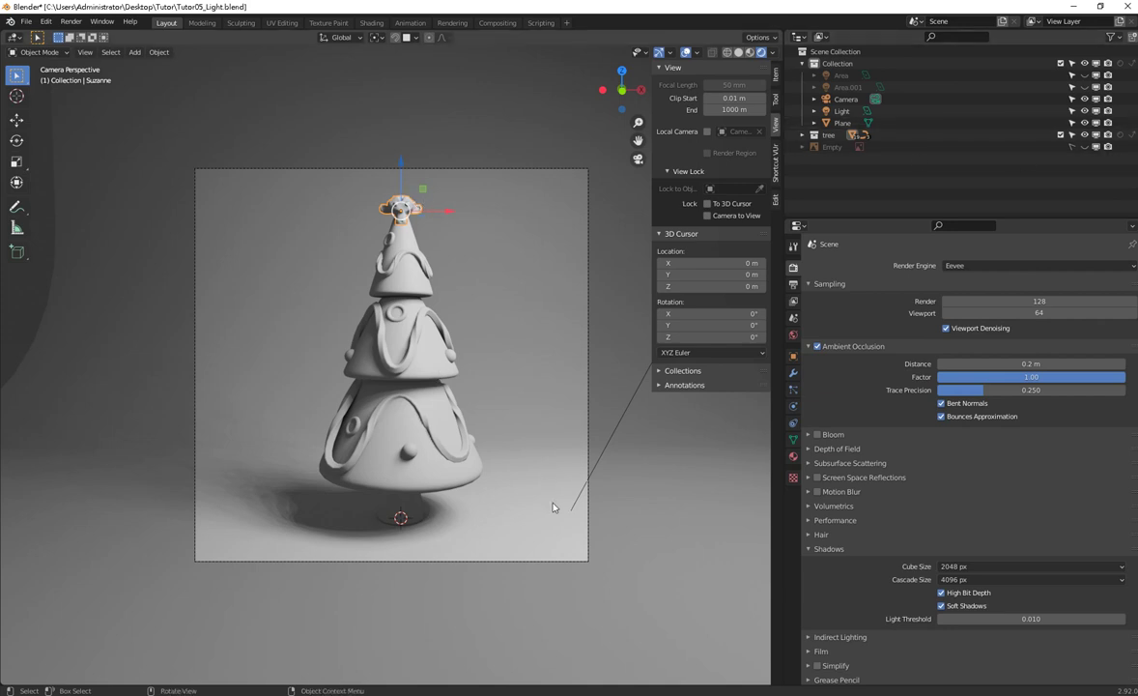
Step: Render the tree image and save the result as PNG Tree_EeveeLight.png
{"action": "left_click", "coordinate": [71, 21]}
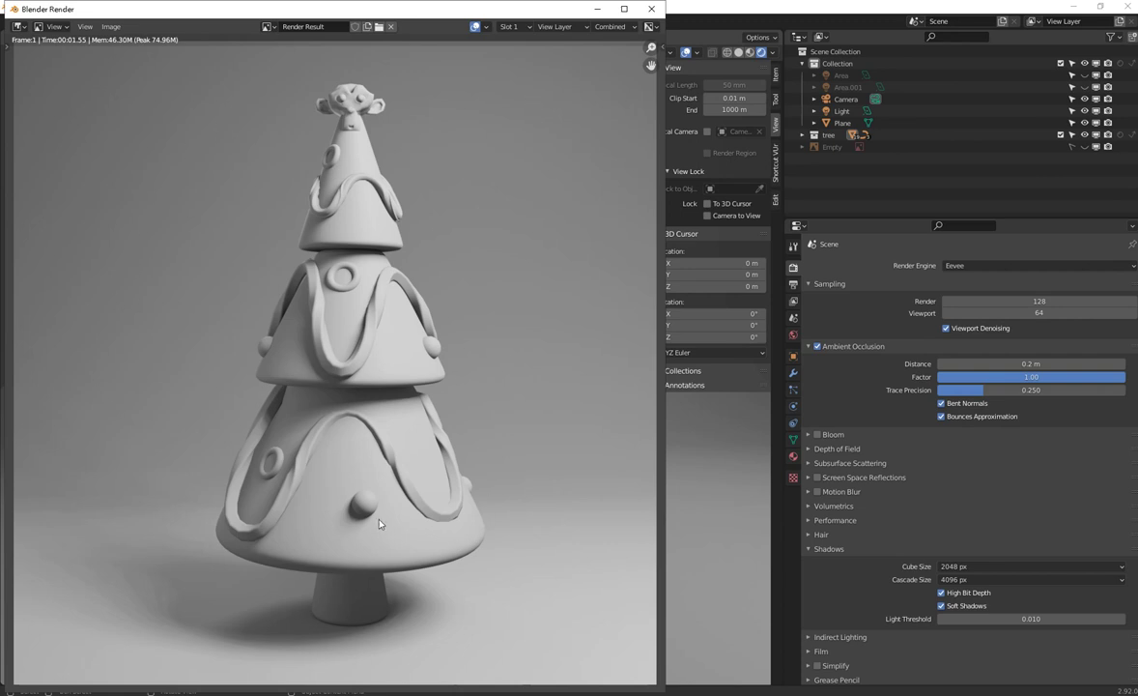
{"action": "left_click", "coordinate": [112, 26]}
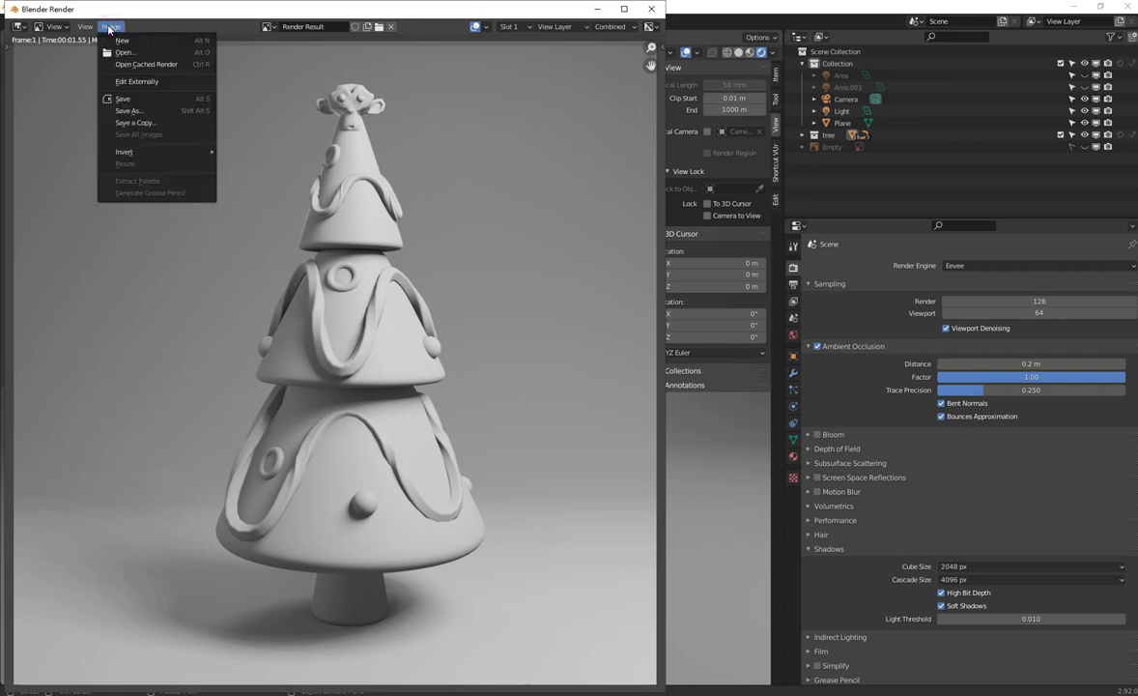
{"action": "left_click", "coordinate": [156, 111]}
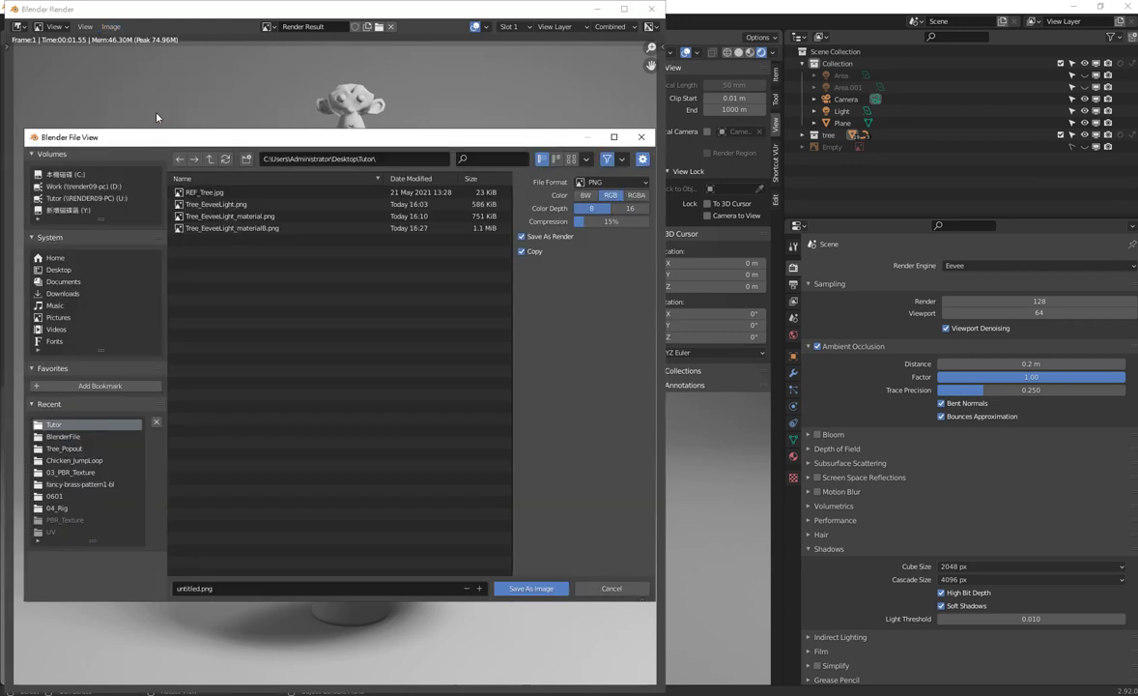
{"action": "left_click", "coordinate": [223, 203]}
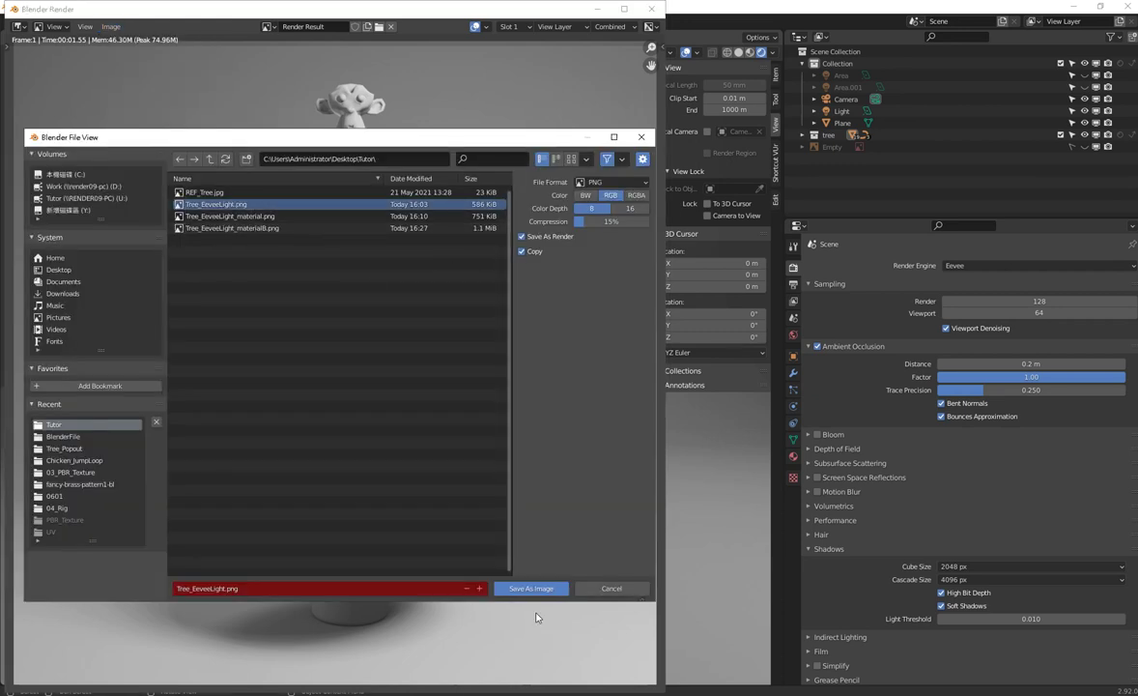
{"action": "left_click", "coordinate": [550, 590]}
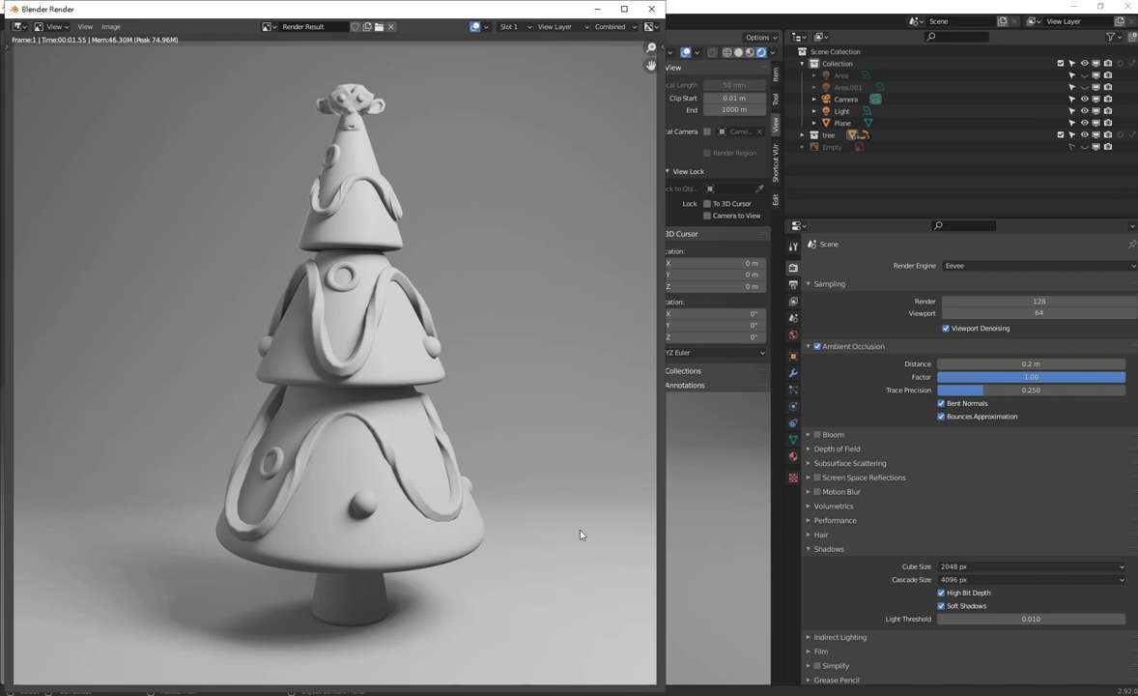
Step: Close the render window, check the //Tree_EeveeLight.png output path, and render again
{"action": "left_click", "coordinate": [652, 9]}
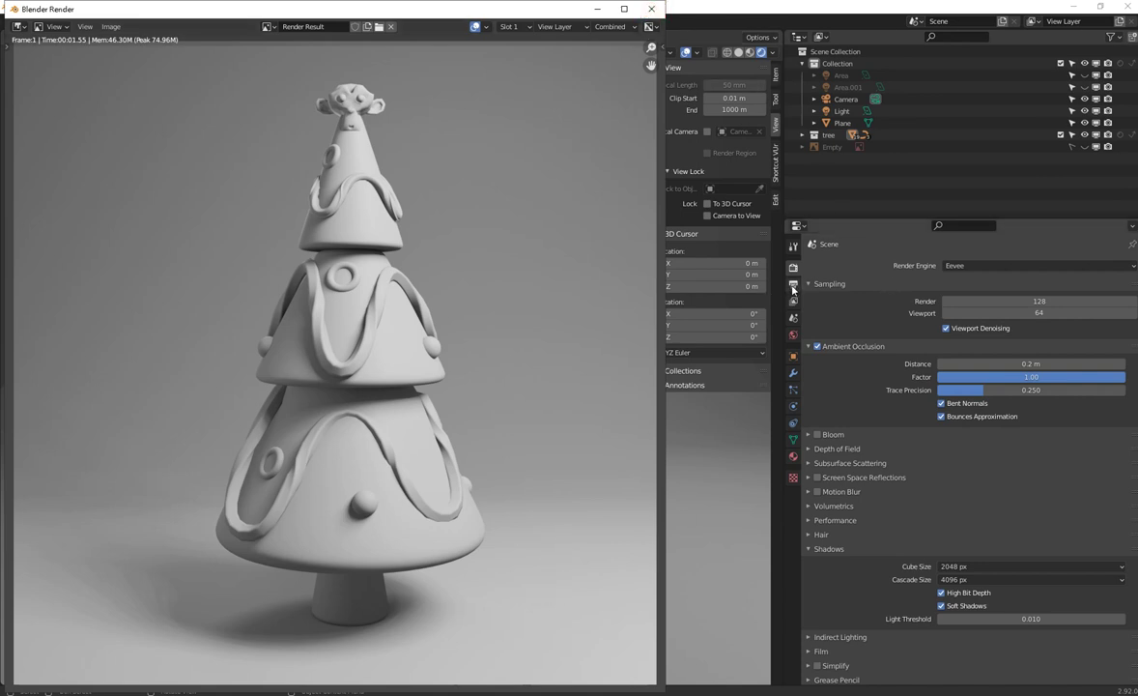
{"action": "left_click", "coordinate": [794, 286]}
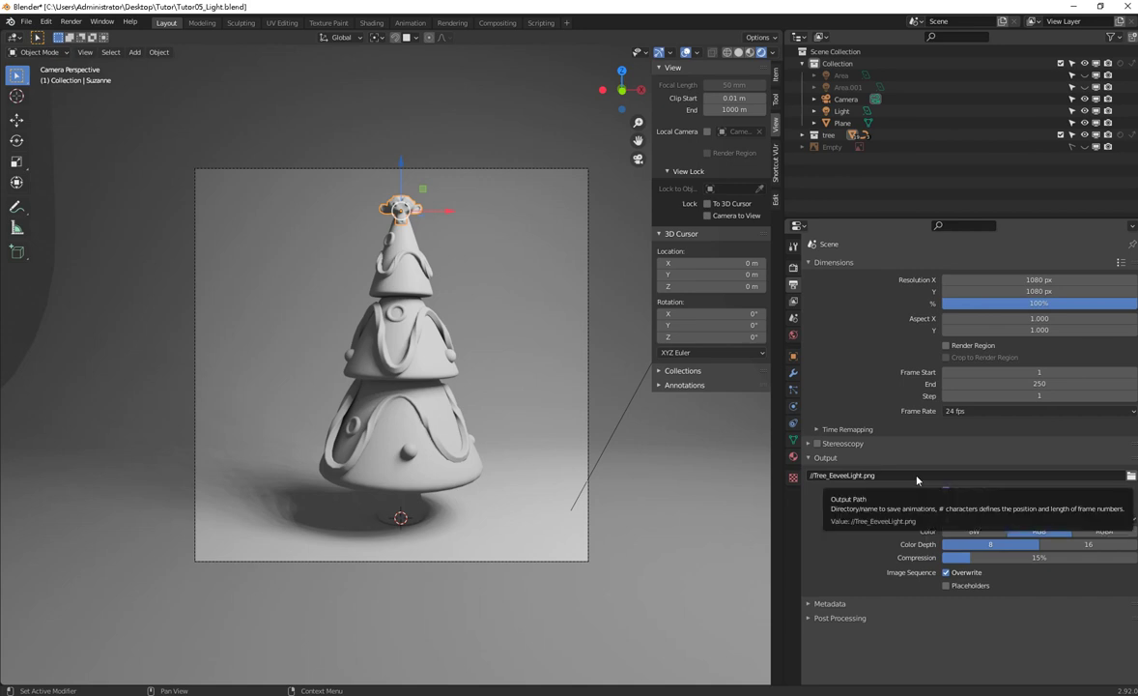
{"action": "left_click", "coordinate": [72, 21]}
{"action": "left_click", "coordinate": [101, 41]}
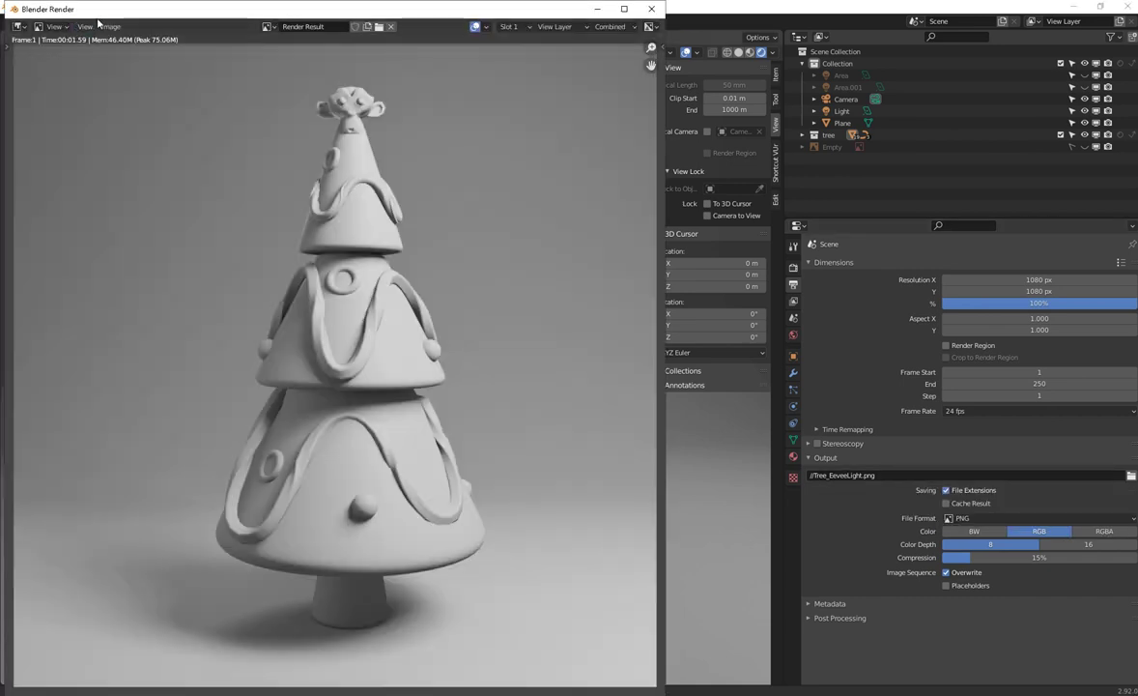
Step: Close the render window and briefly open the Render menu
{"action": "left_click", "coordinate": [651, 8]}
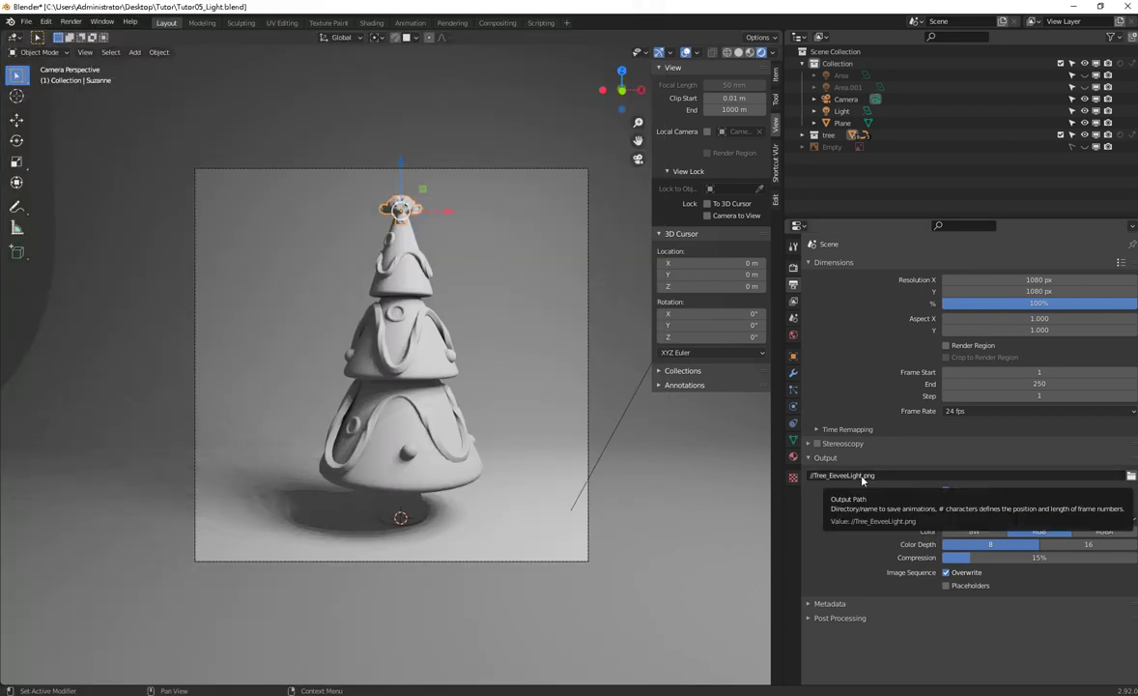
{"action": "left_click", "coordinate": [71, 21]}
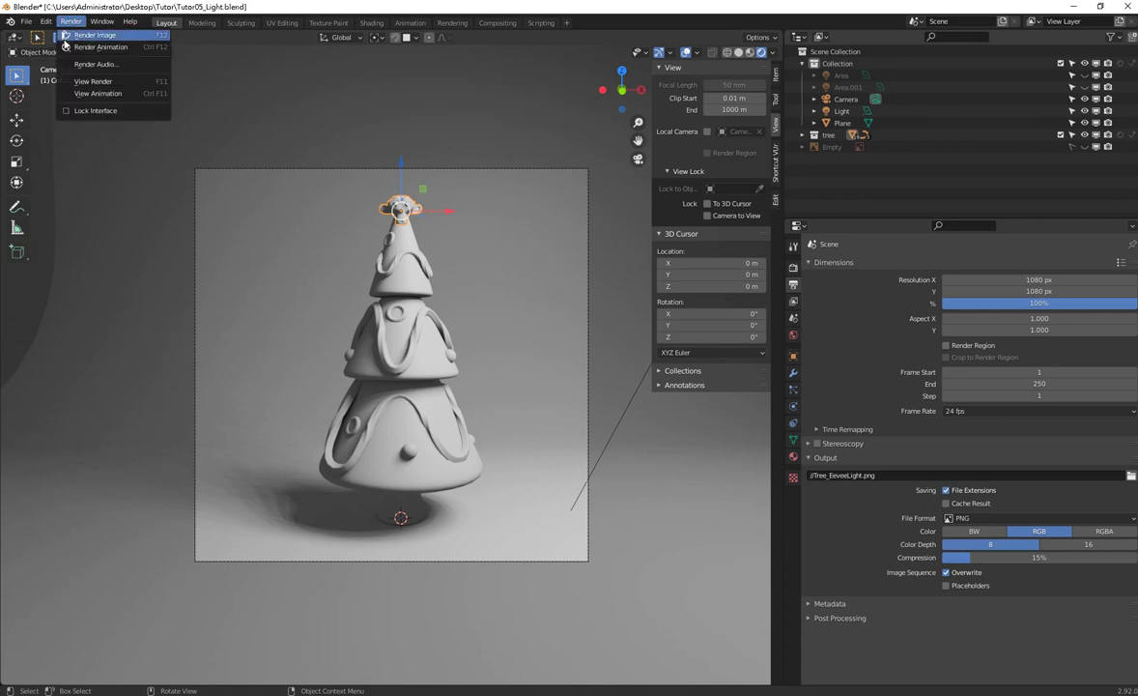